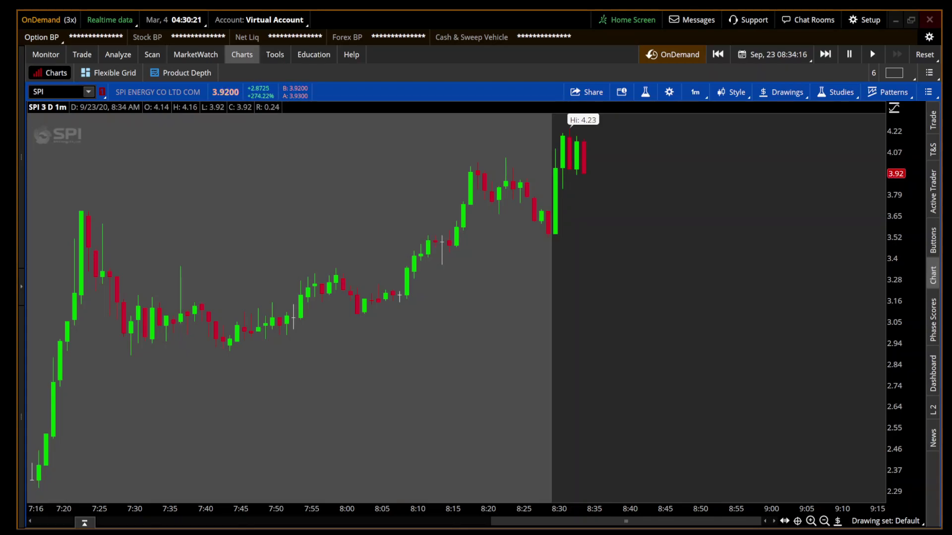
Step: Add ORIGINAL_CONSOLIDATION_BOX to the price pane via an 'ORI' search, then zoom out to several days
click(645, 92)
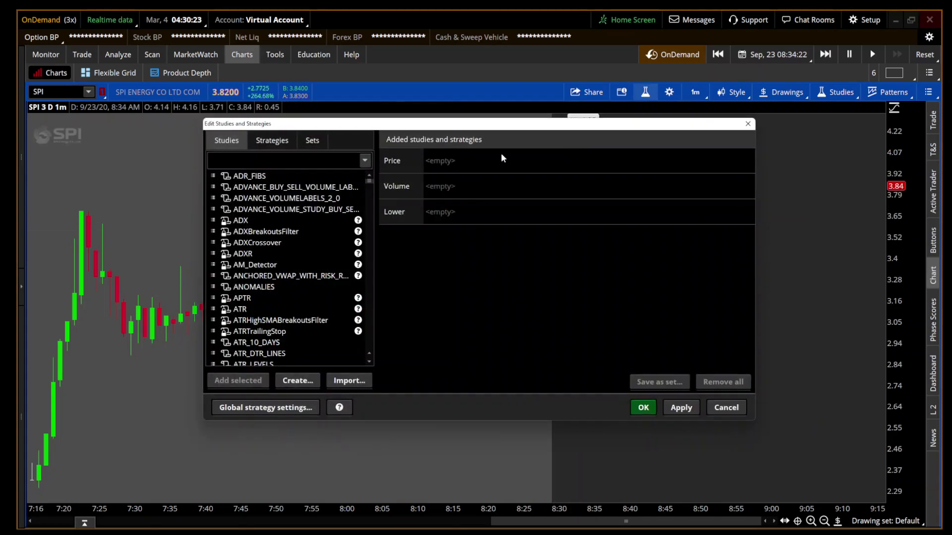
text(O)
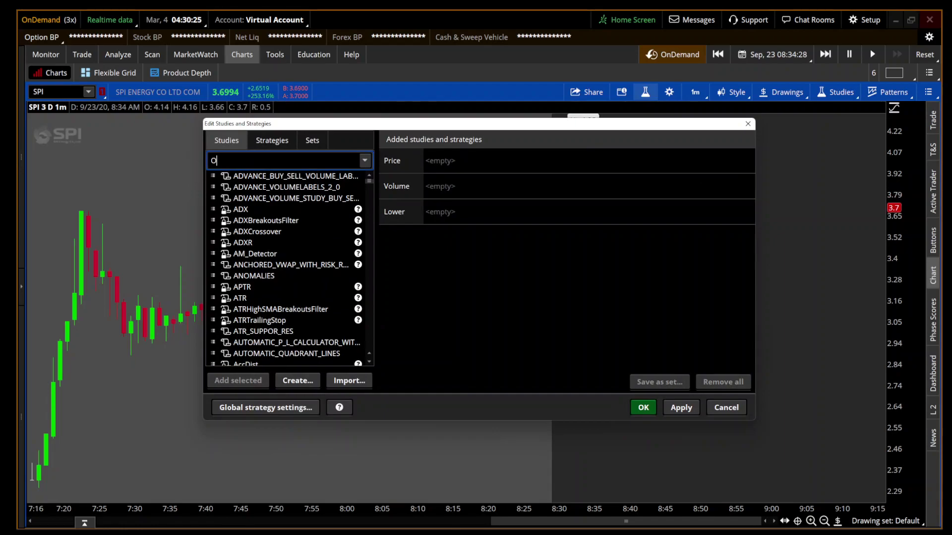
text(RI)
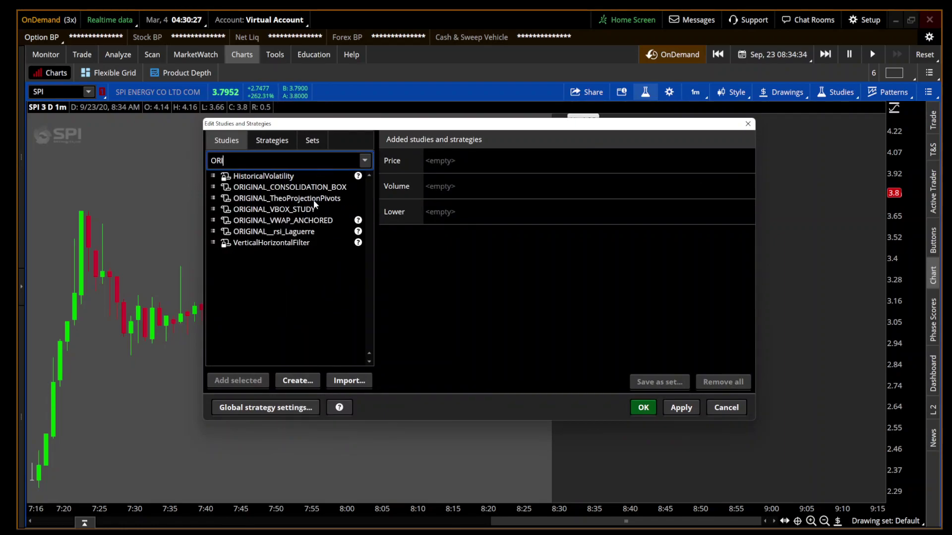
click(278, 187)
click(268, 380)
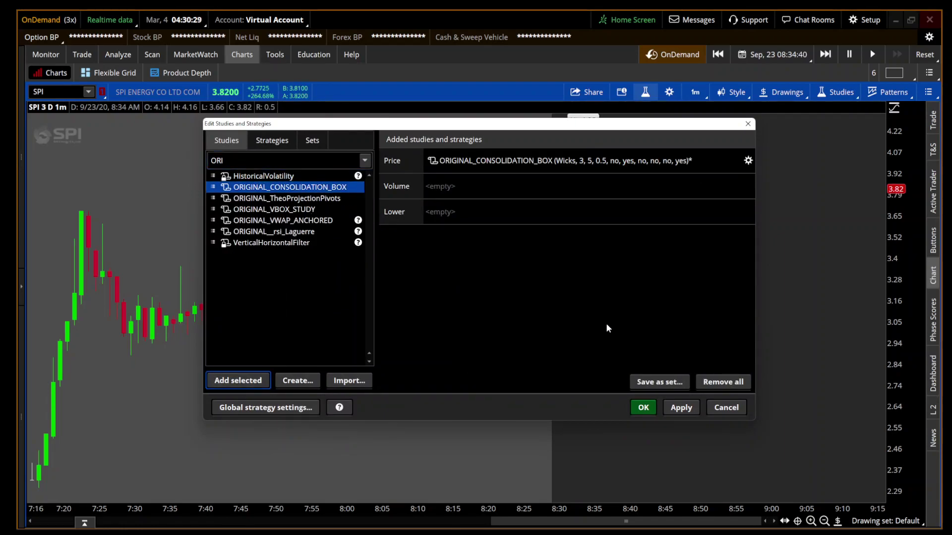
click(643, 407)
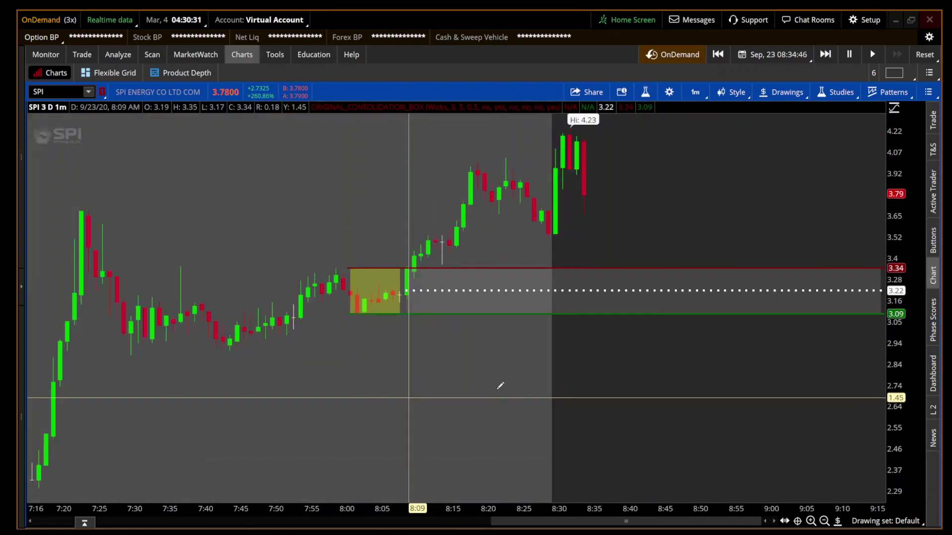
scroll(596, 391, up, 3)
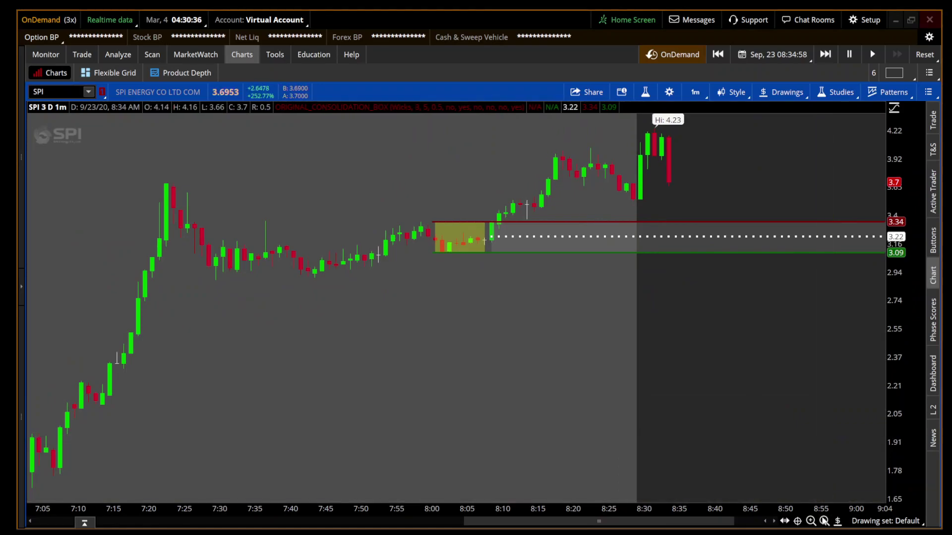
click(823, 520)
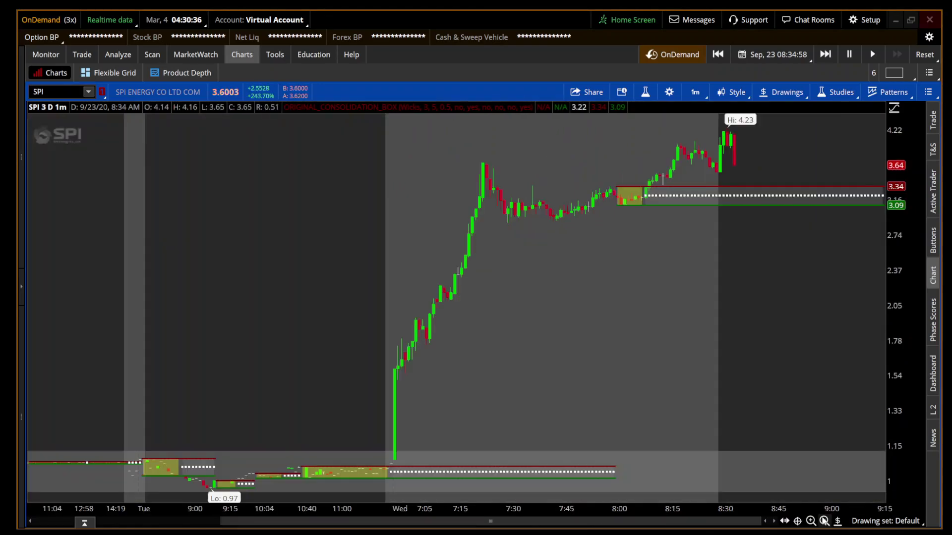
Step: Set ORIGINAL_CONSOLIDATION_BOX to 2 bars used for range and 7 bars required in range
click(645, 92)
click(748, 160)
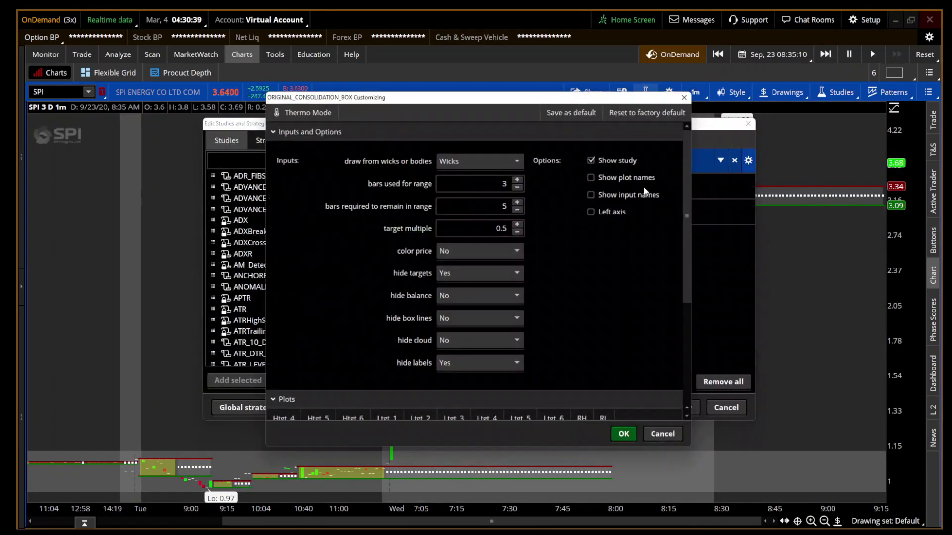
click(519, 186)
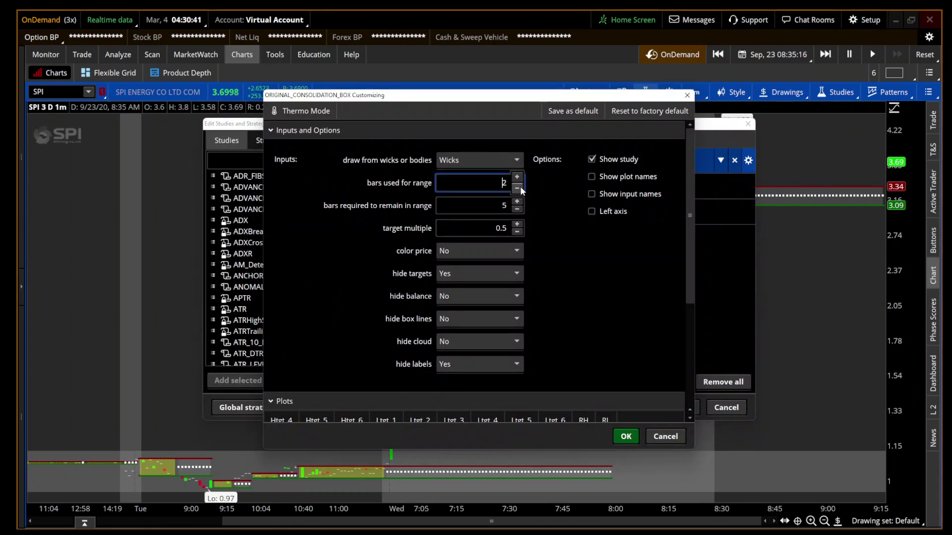
click(522, 198)
click(521, 199)
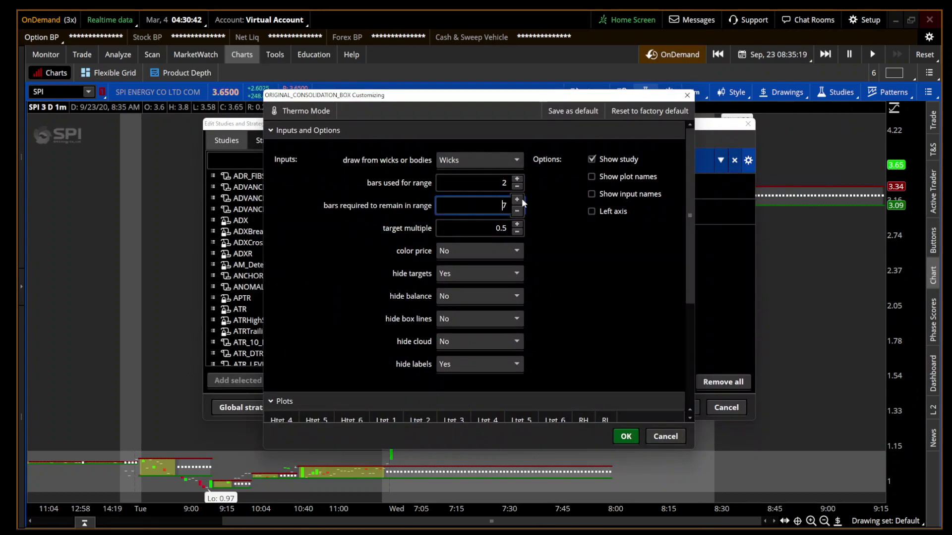
click(626, 437)
click(638, 407)
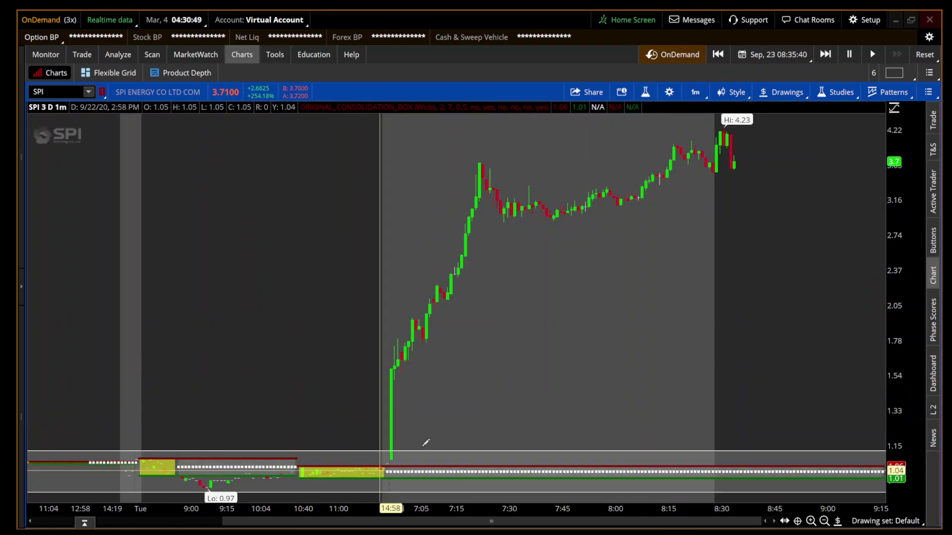
click(686, 93)
Step: Switch to 3-day 5-minute bars and reset the box to 3 range bars and 5 required
click(701, 159)
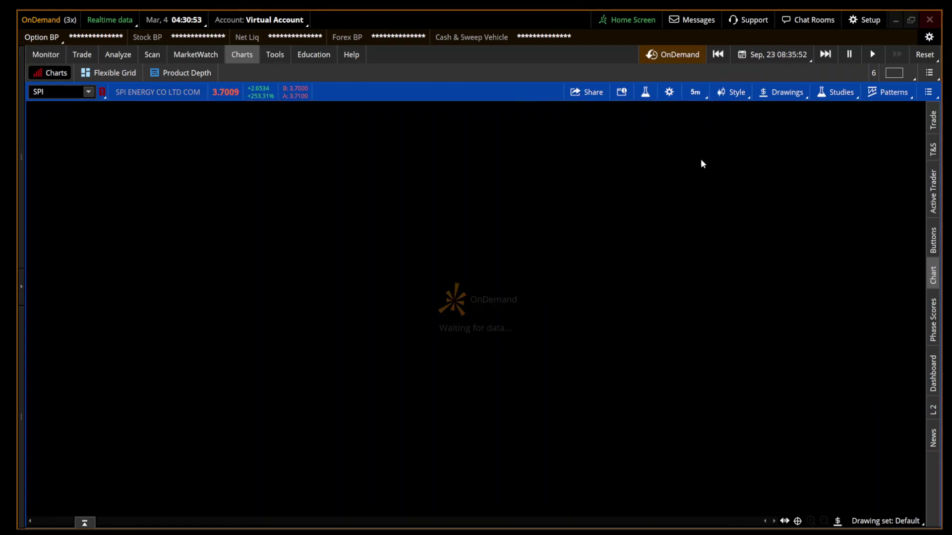
drag(500, 251, 882, 300)
click(644, 93)
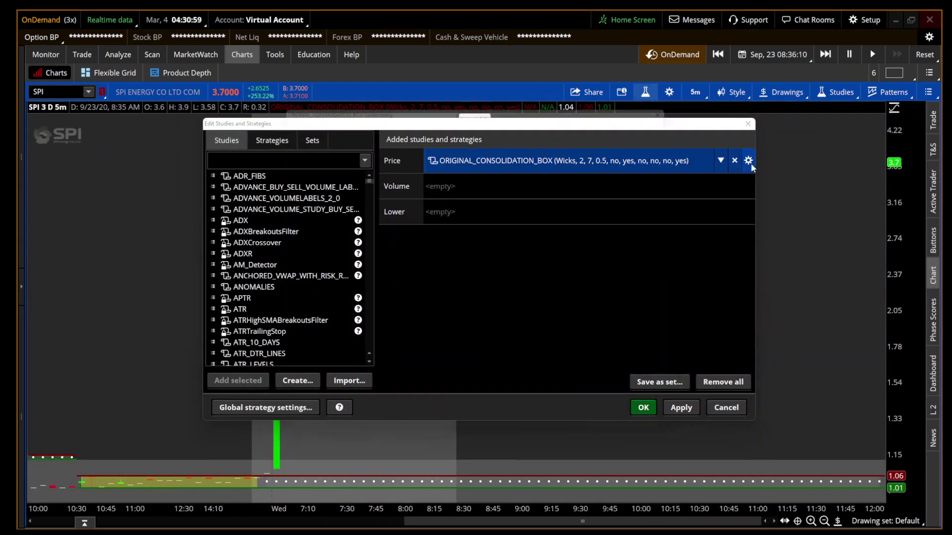
click(749, 161)
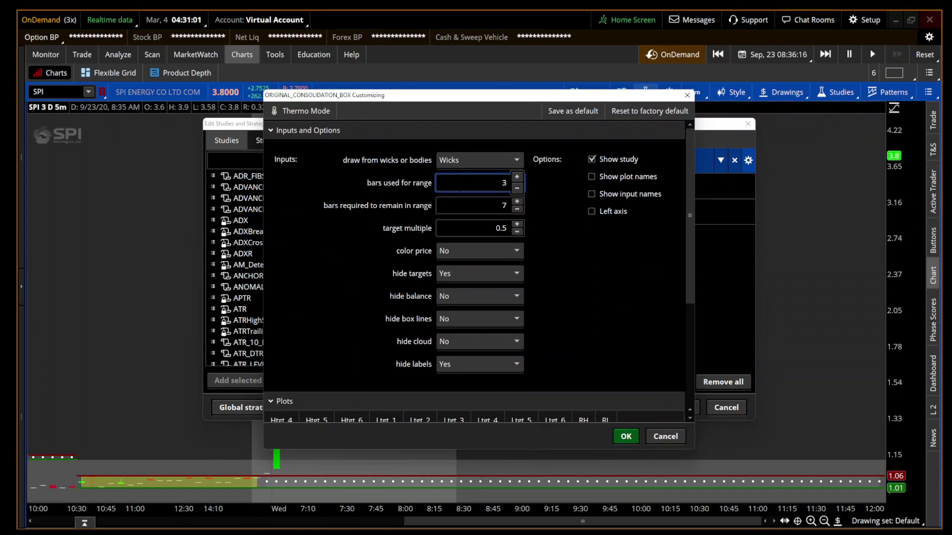
click(517, 211)
click(517, 210)
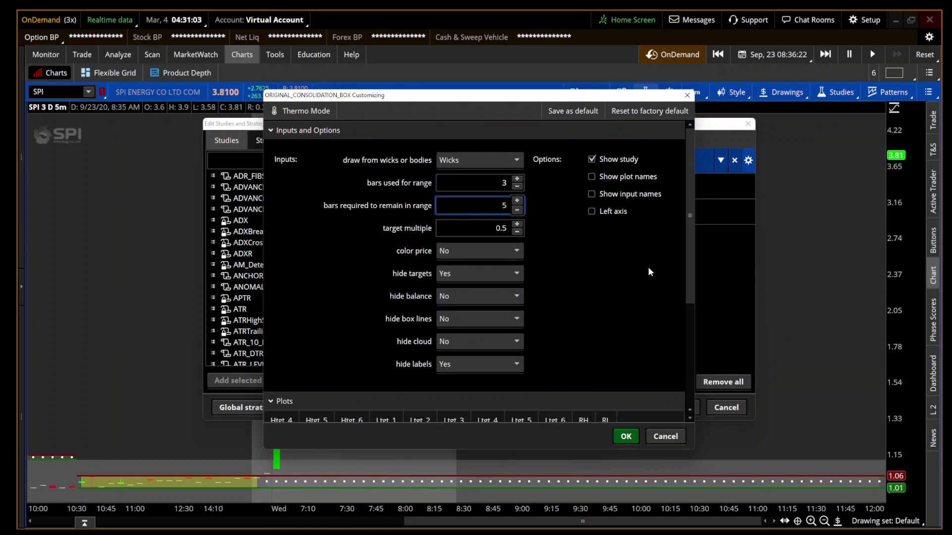
click(626, 436)
click(643, 407)
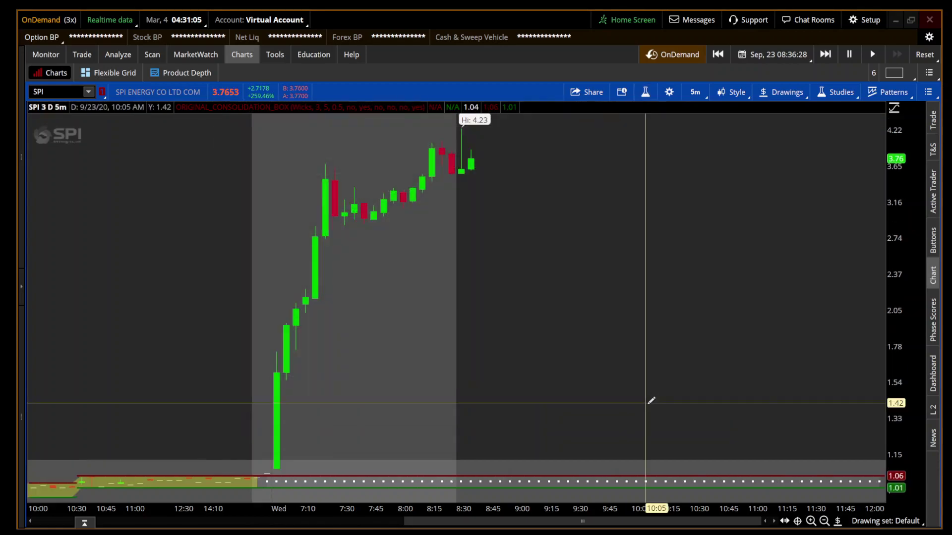
scroll(643, 384, left, 5)
scroll(642, 384, right, 4)
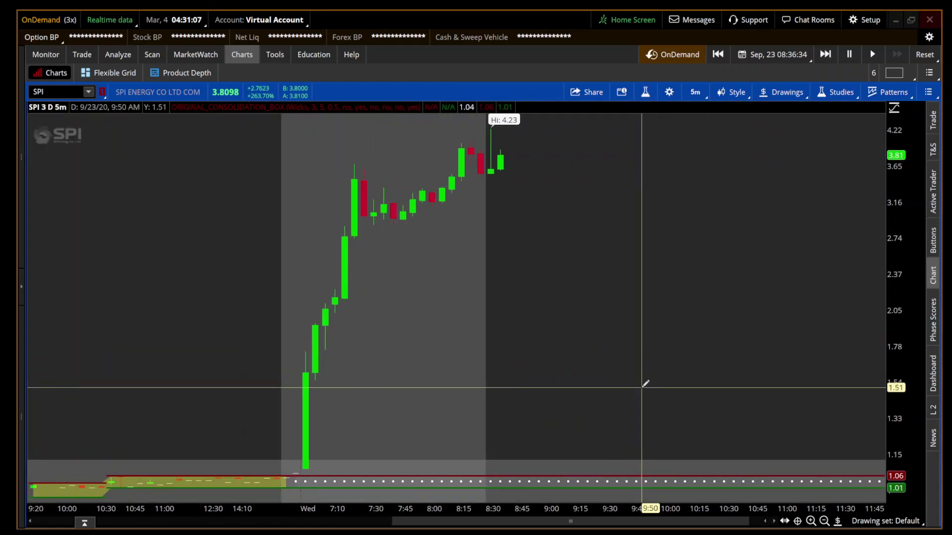
Step: Switch to 3-day 1-minute bars, zoom to Sep 23, and delete ORIGINAL_CONSOLIDATION_BOX
click(695, 92)
click(692, 162)
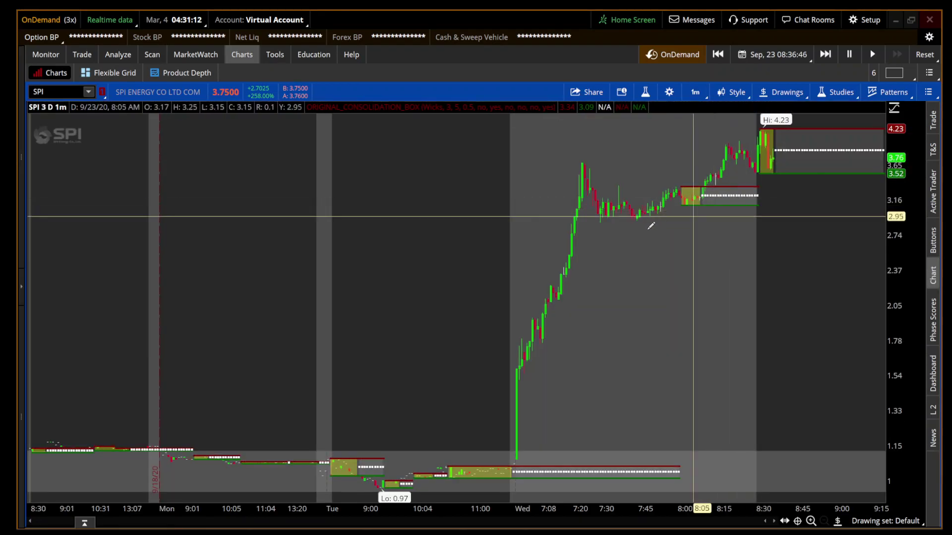
drag(944, 308, 943, 310)
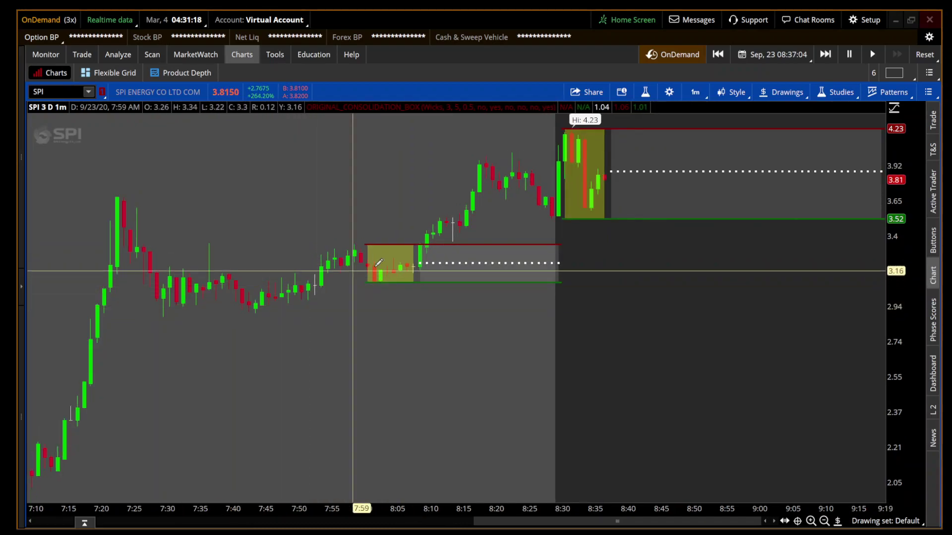
click(645, 92)
click(733, 161)
Step: Search 'REDO' and add CONSOLIDATION_BOX_REDONE to the SPI price pane
click(298, 161)
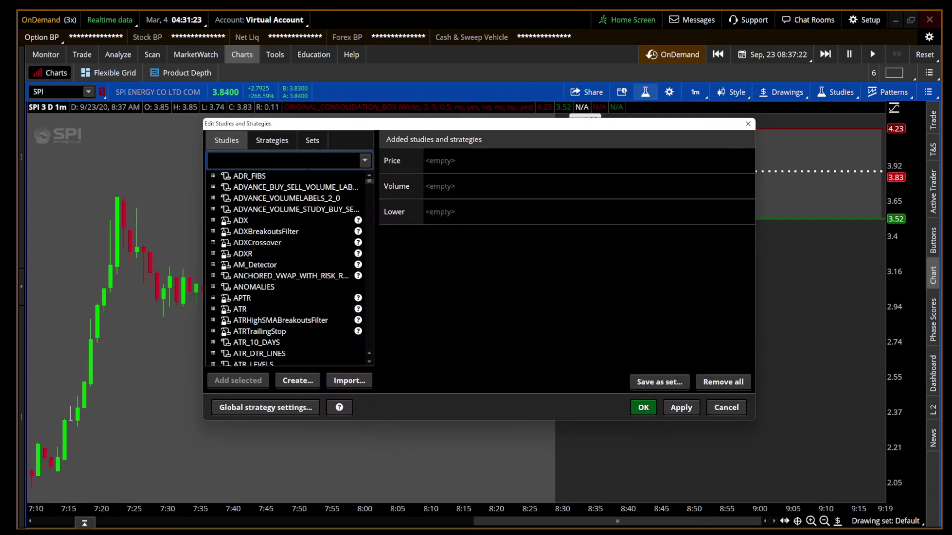
text(RE)
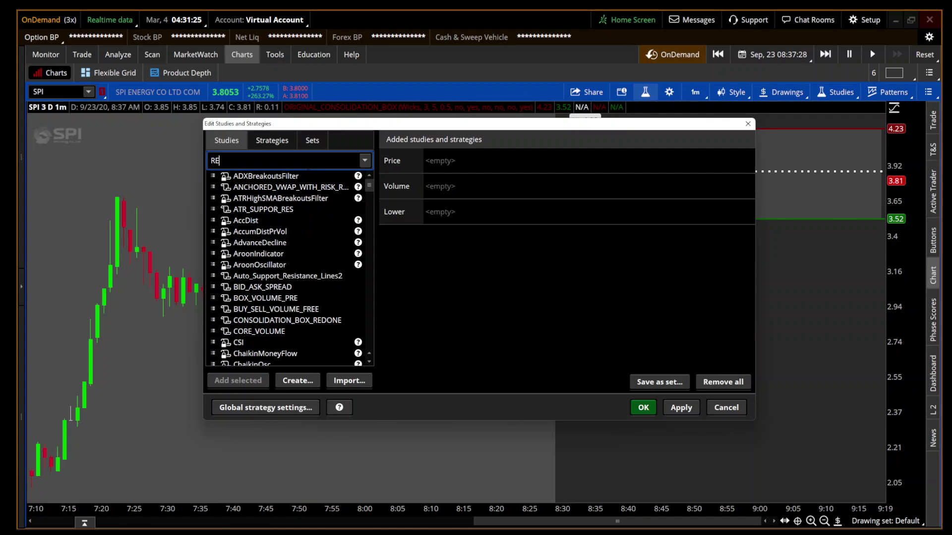
text(DO)
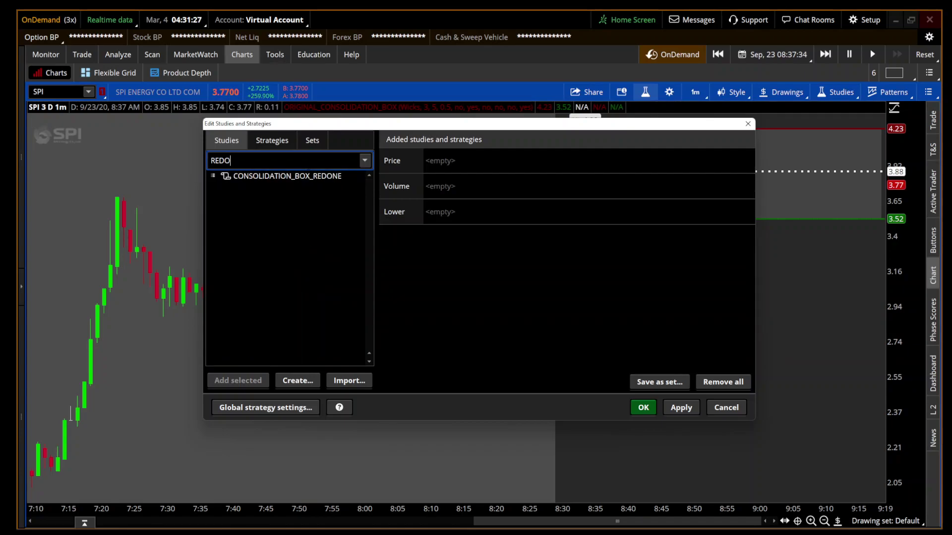
click(287, 176)
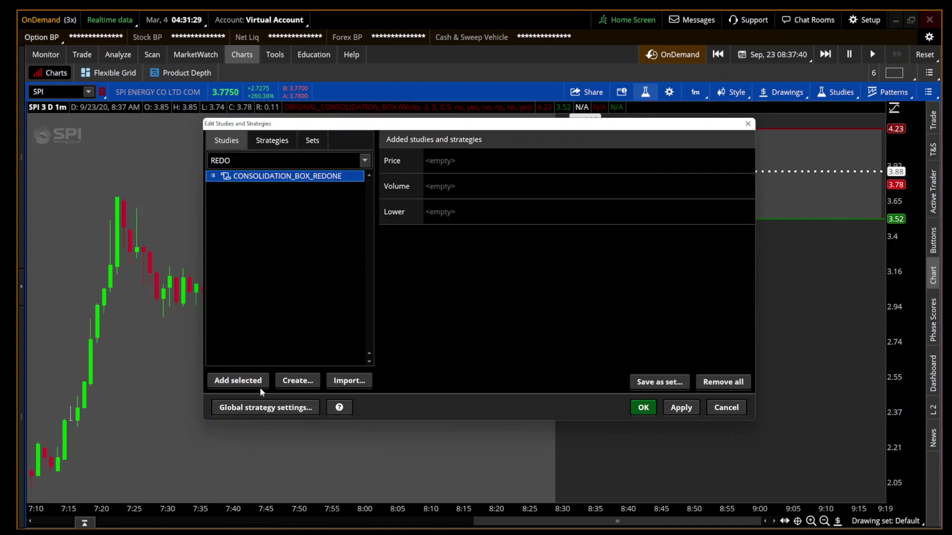
click(263, 381)
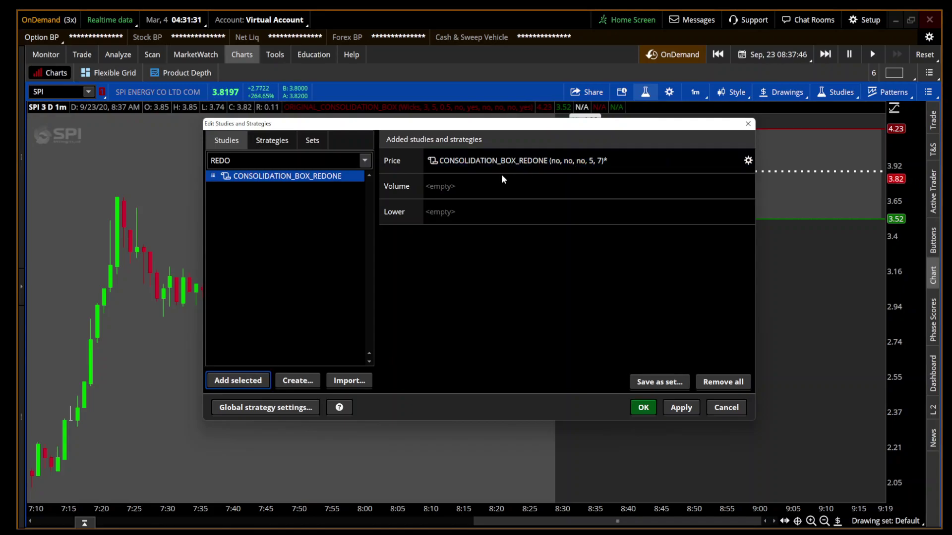
click(633, 410)
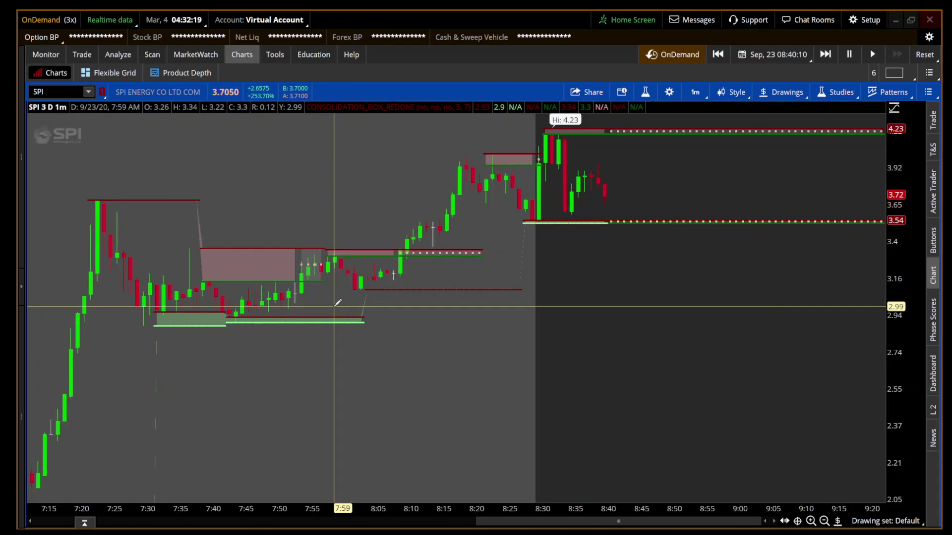
click(645, 93)
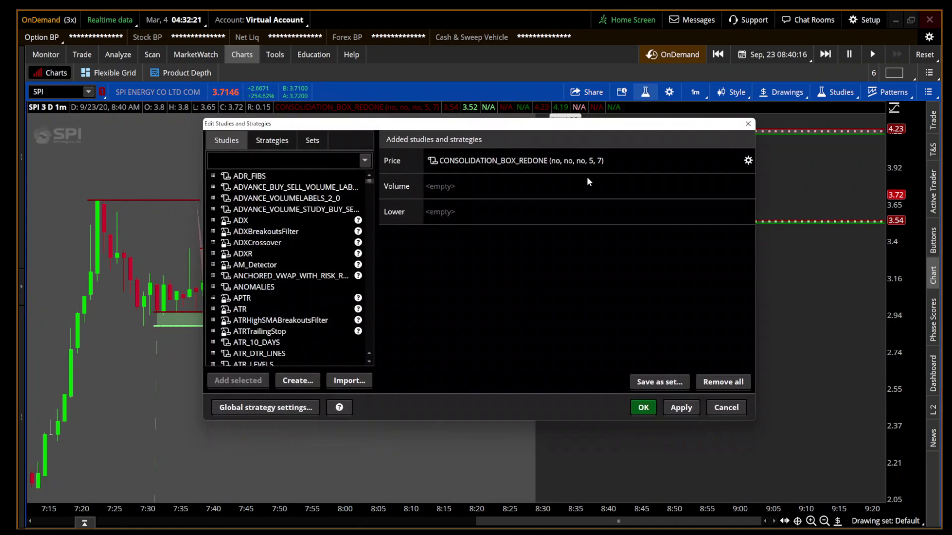
click(724, 406)
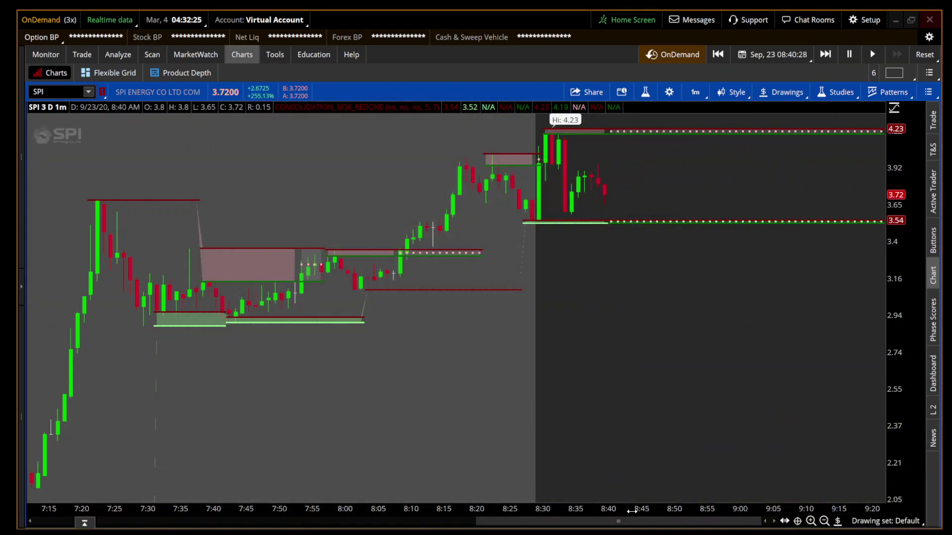
drag(619, 521, 530, 533)
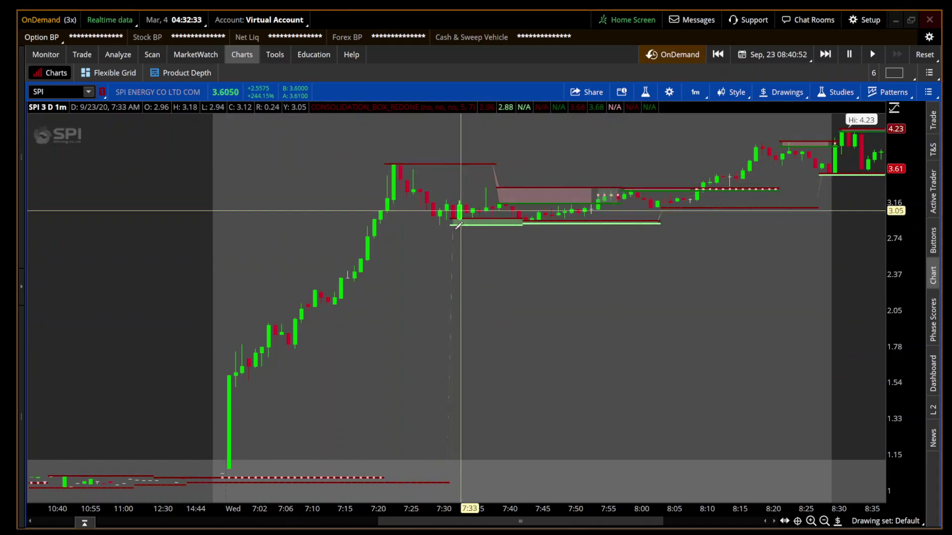
scroll(648, 238, down, 5)
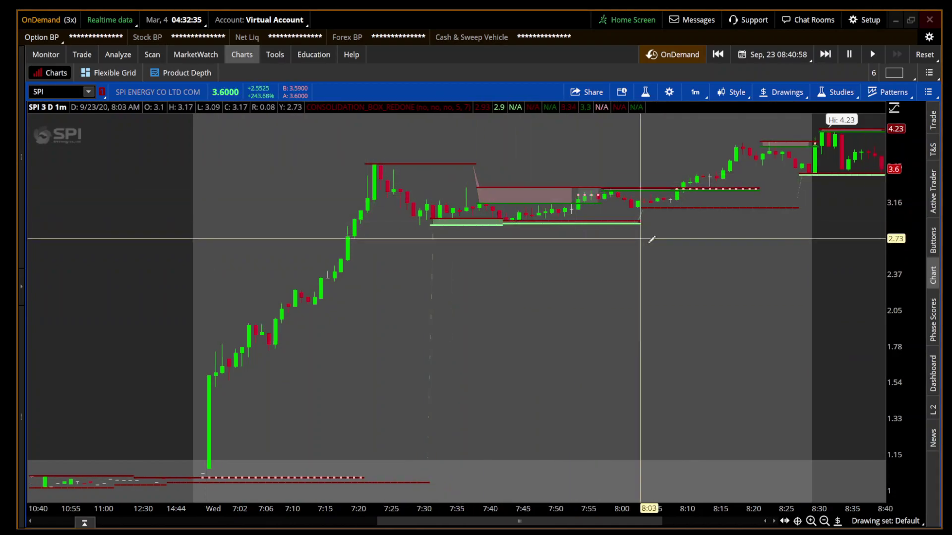
scroll(833, 263, down, 1)
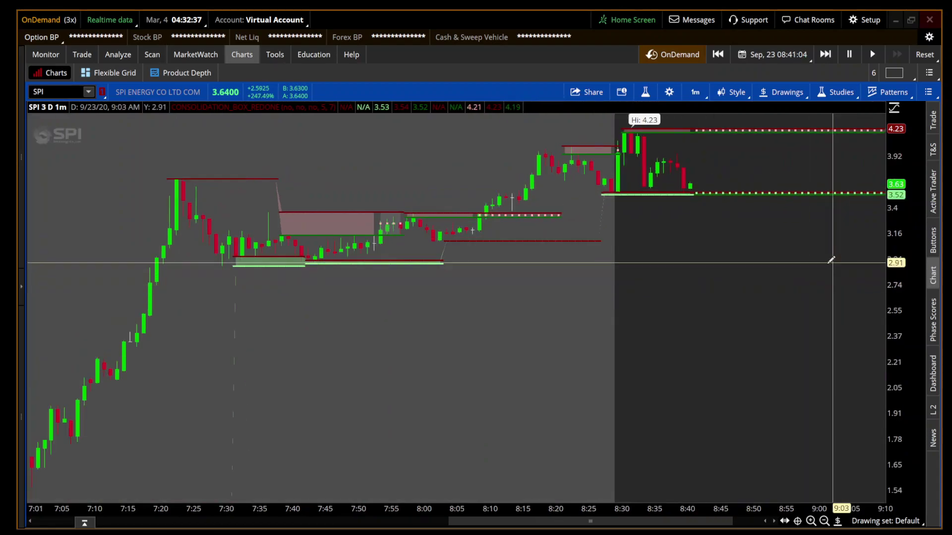
Step: Change aggregation to a 5-day 233-tick chart and zoom into the 8:35–8:41 bars
click(696, 92)
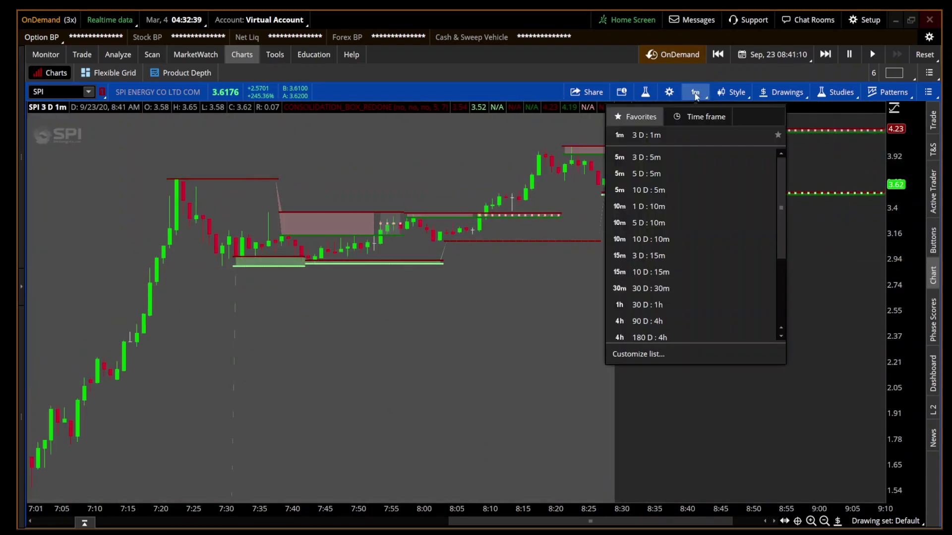
click(694, 115)
click(714, 136)
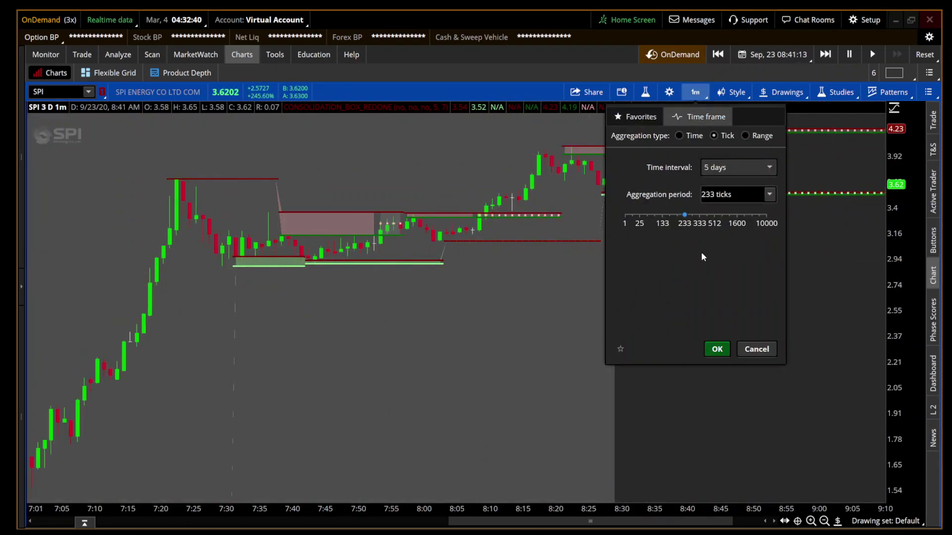
click(716, 350)
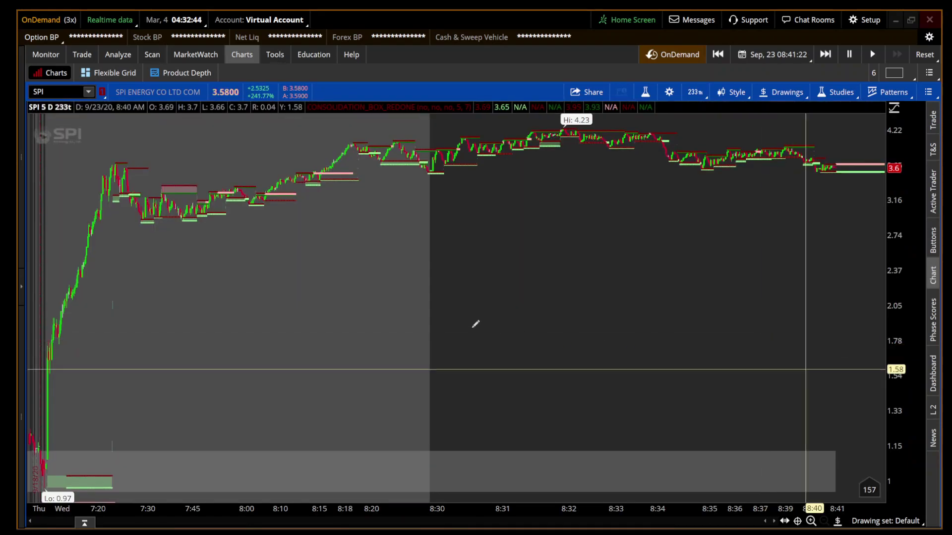
drag(382, 283, 932, 379)
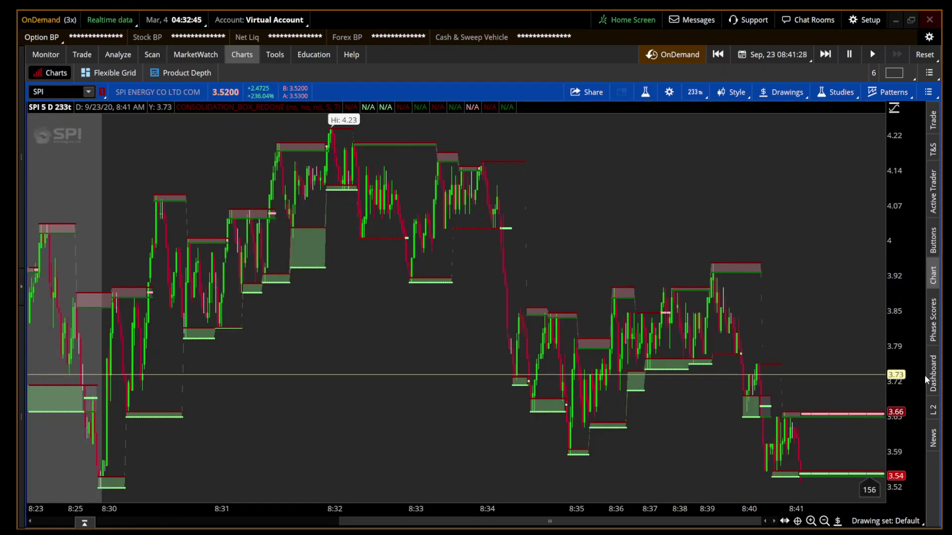
drag(575, 276, 882, 319)
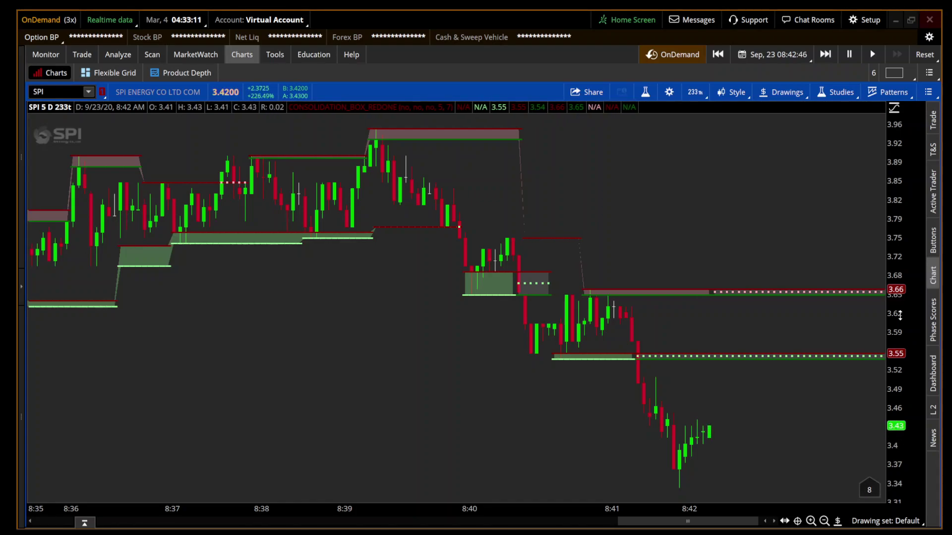
mouse_move(230, 532)
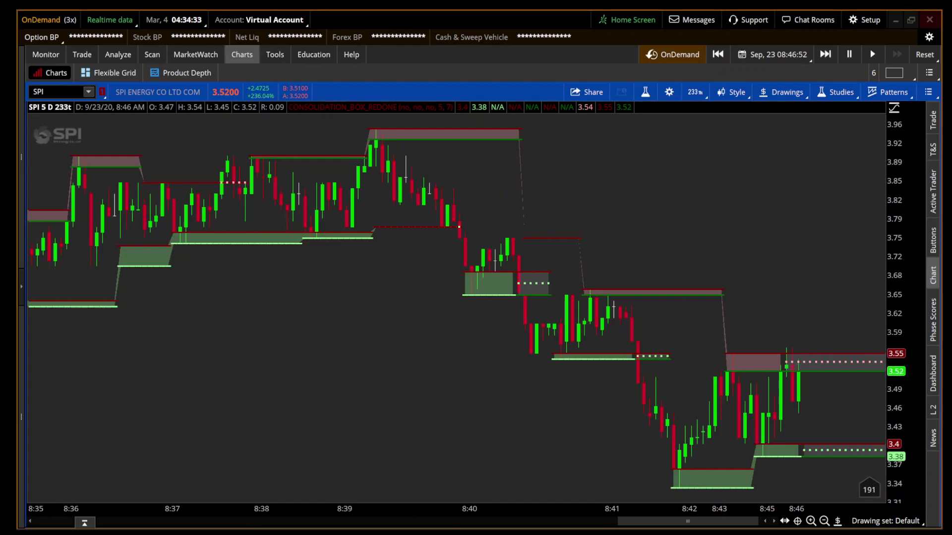
scroll(361, 420, down, 5)
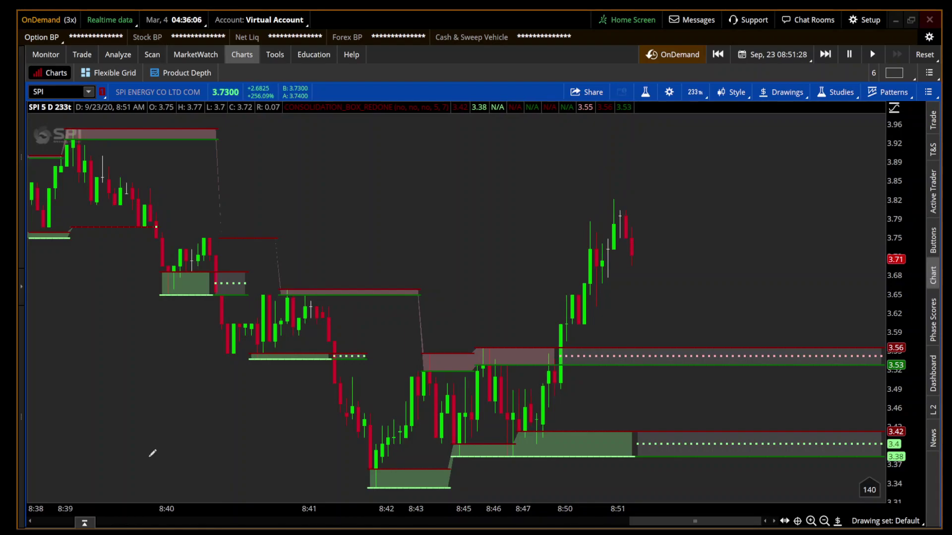
Step: Switch to 3-day 5-minute, then 3-day 1-minute bars, and zoom into Wednesday morning
click(695, 93)
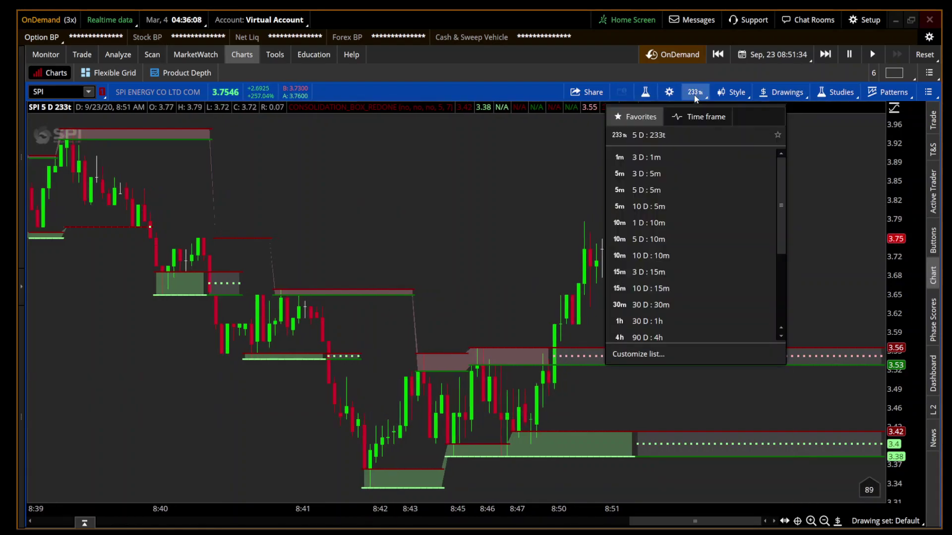
click(706, 173)
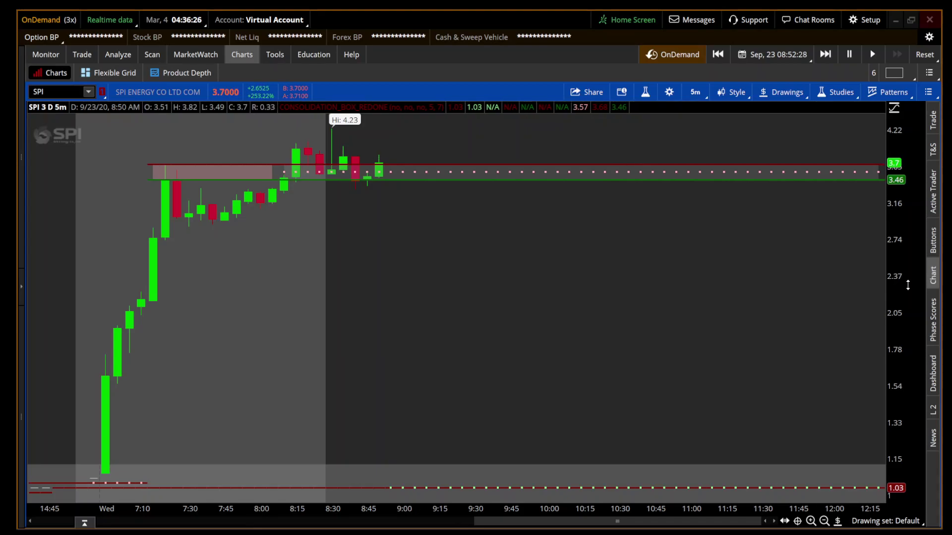
click(696, 92)
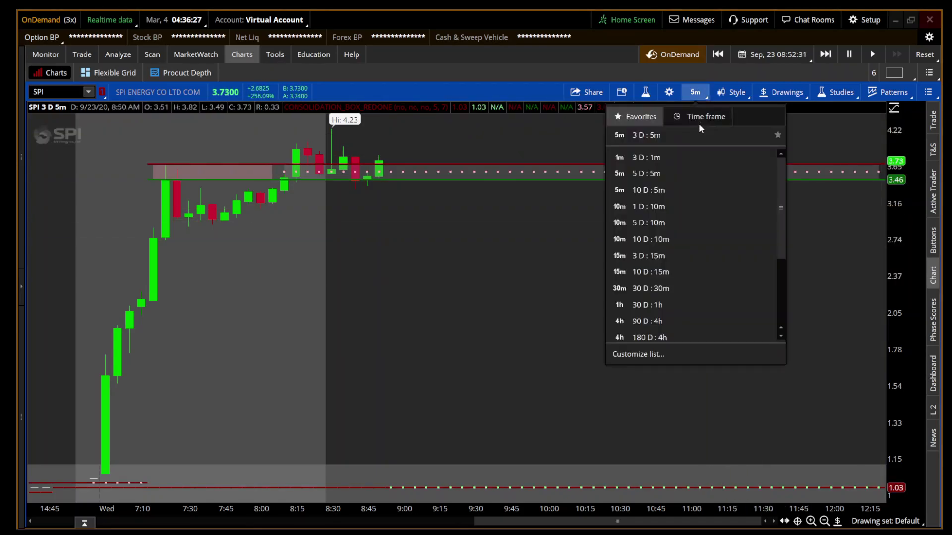
click(698, 157)
drag(554, 186, 821, 188)
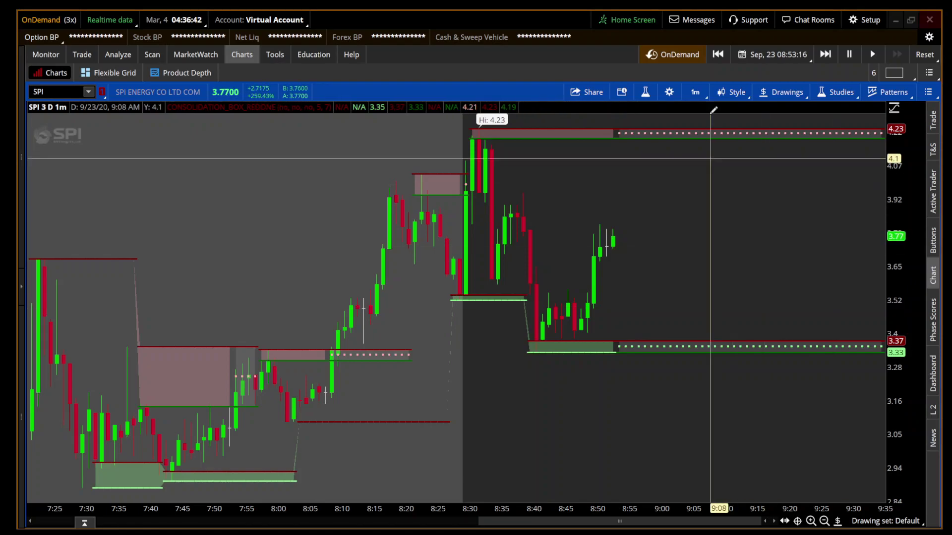
Step: Switch to 5-minute bars and set the study to 3 range bars and 5 required in range
click(704, 91)
click(702, 153)
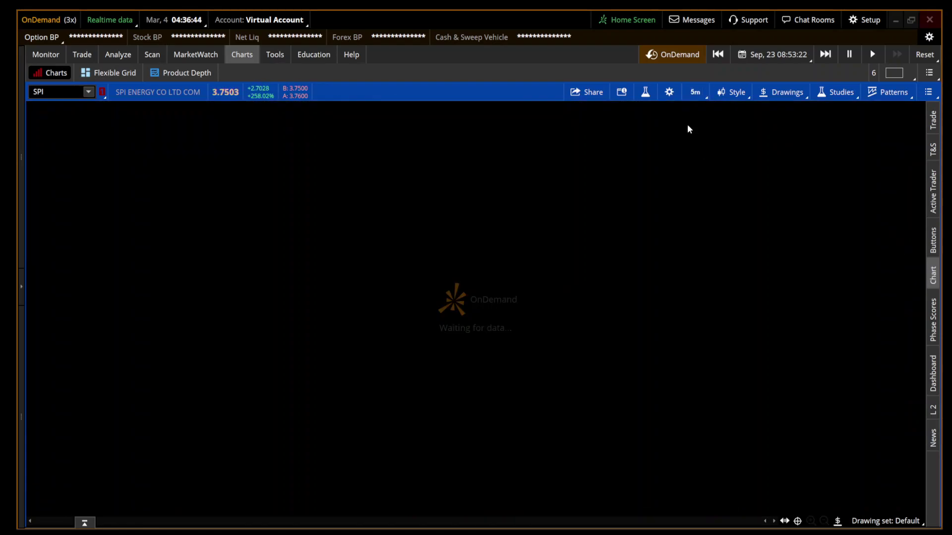
click(644, 92)
click(748, 161)
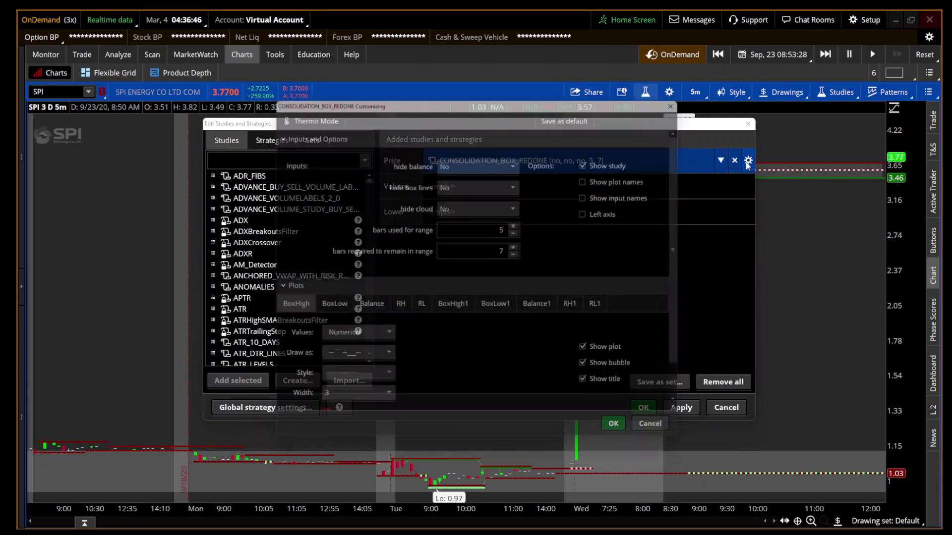
double_click(517, 231)
double_click(517, 255)
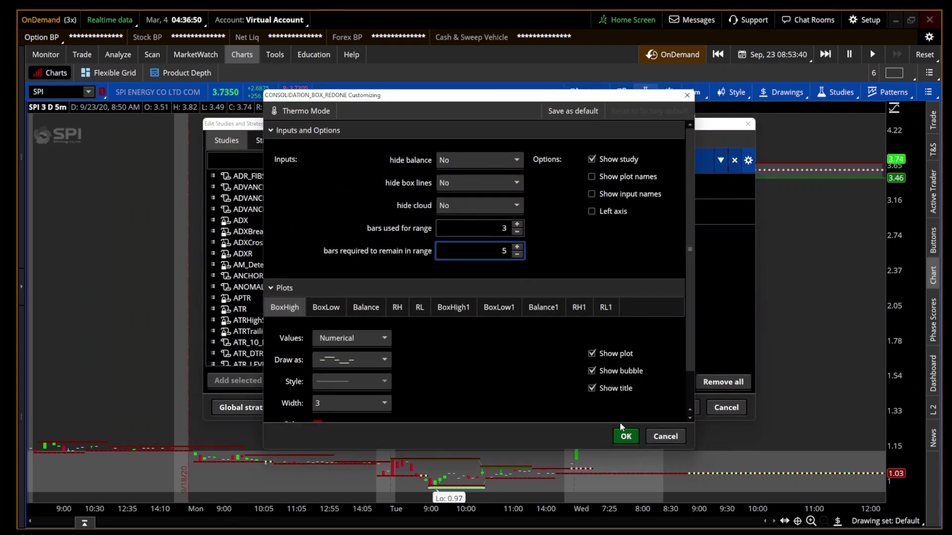
click(625, 436)
click(637, 407)
Step: Zoom into Wednesday from 14:45 and change the study to 2 range bars and 7 required
drag(553, 264, 924, 320)
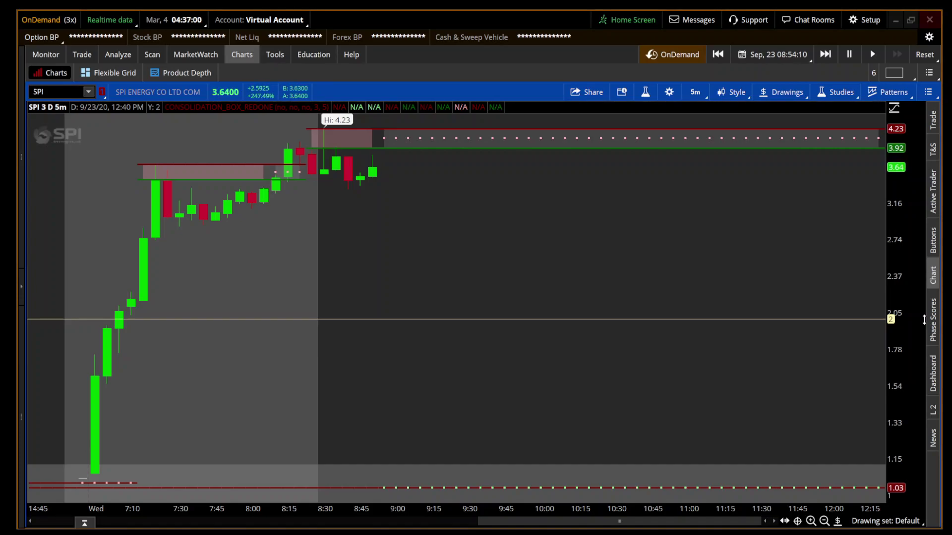
click(645, 92)
click(745, 168)
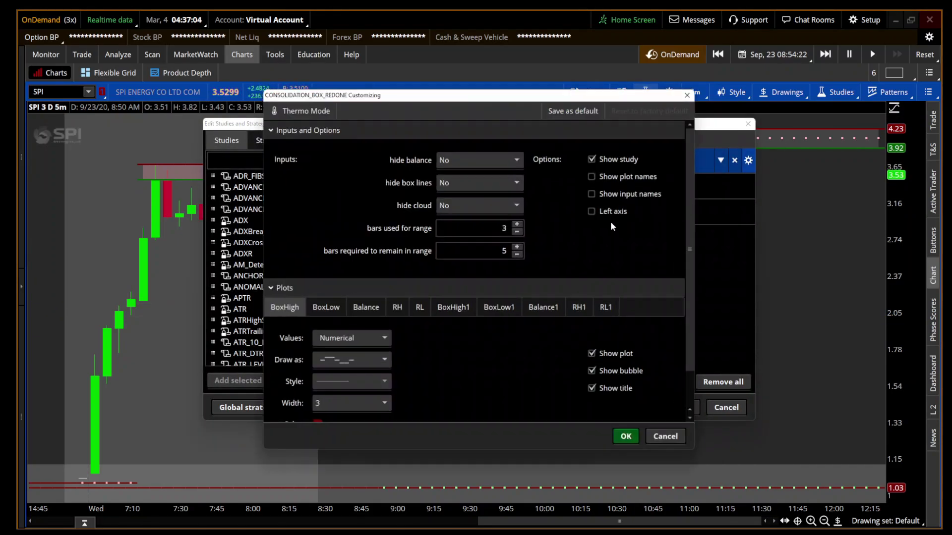
click(517, 231)
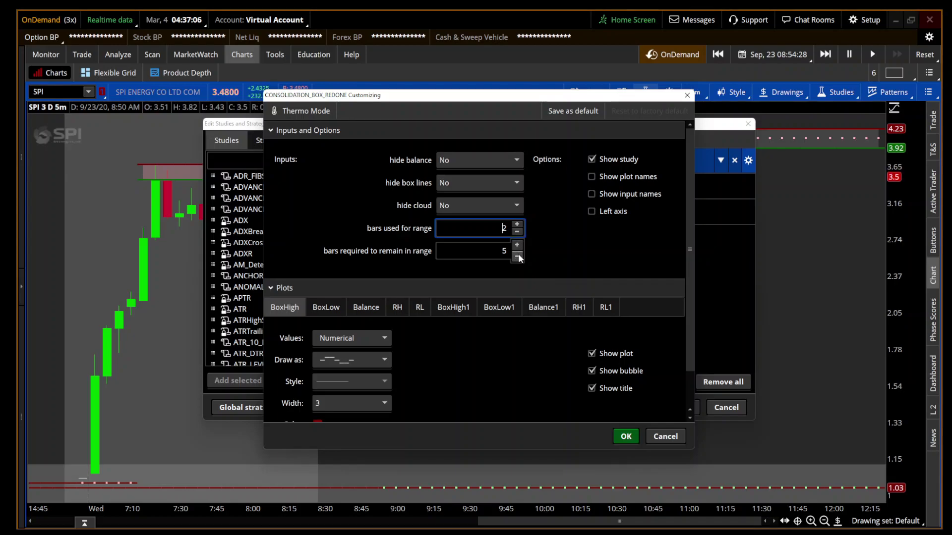
click(517, 245)
click(517, 245)
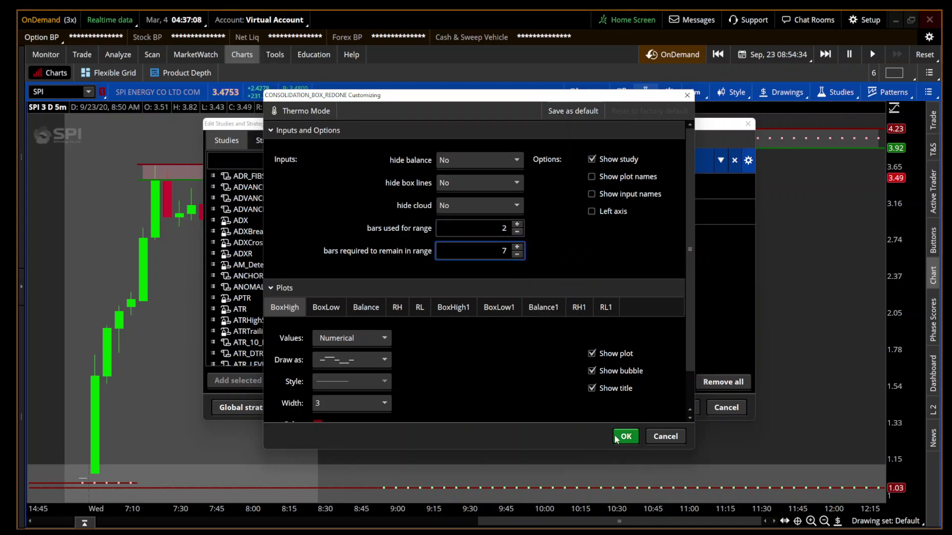
click(628, 433)
click(638, 410)
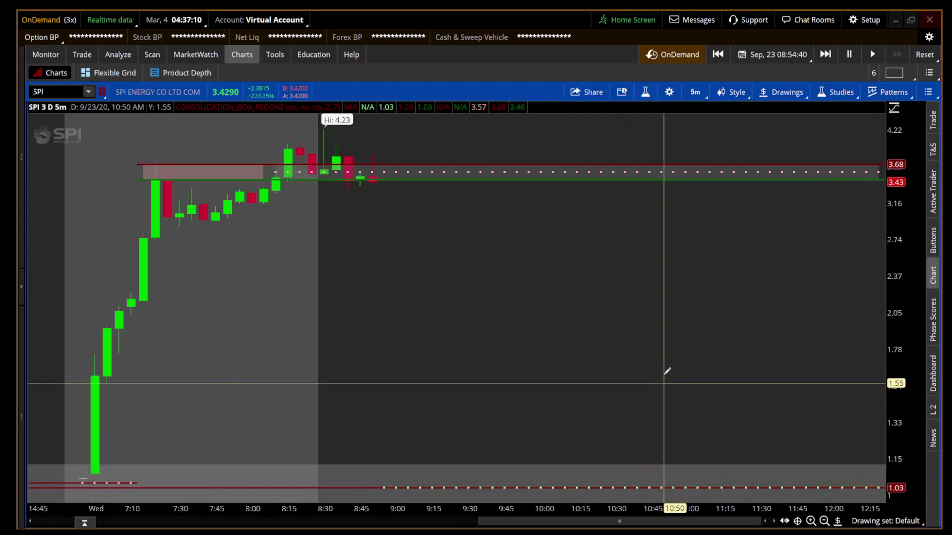
Step: Lower the bars required to remain in range to 5
click(645, 92)
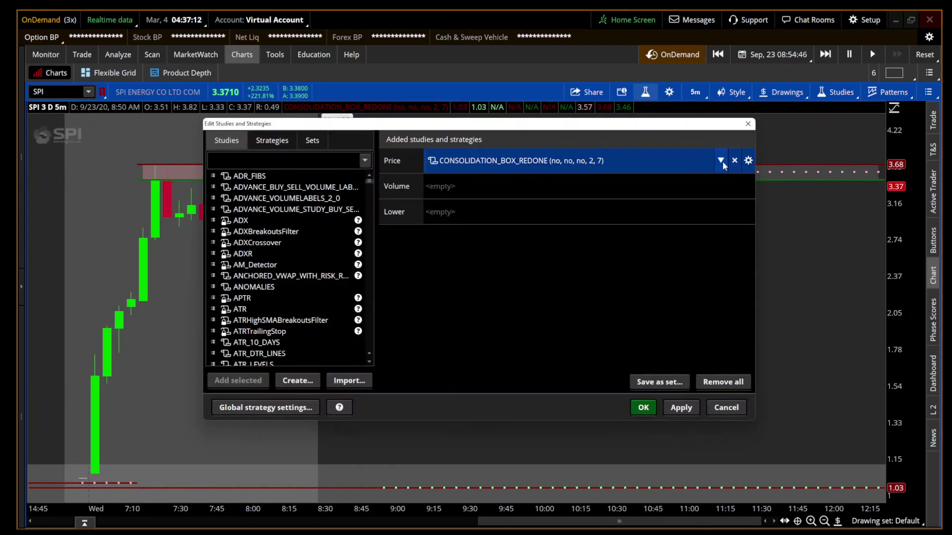
click(748, 160)
click(517, 256)
click(517, 257)
click(517, 256)
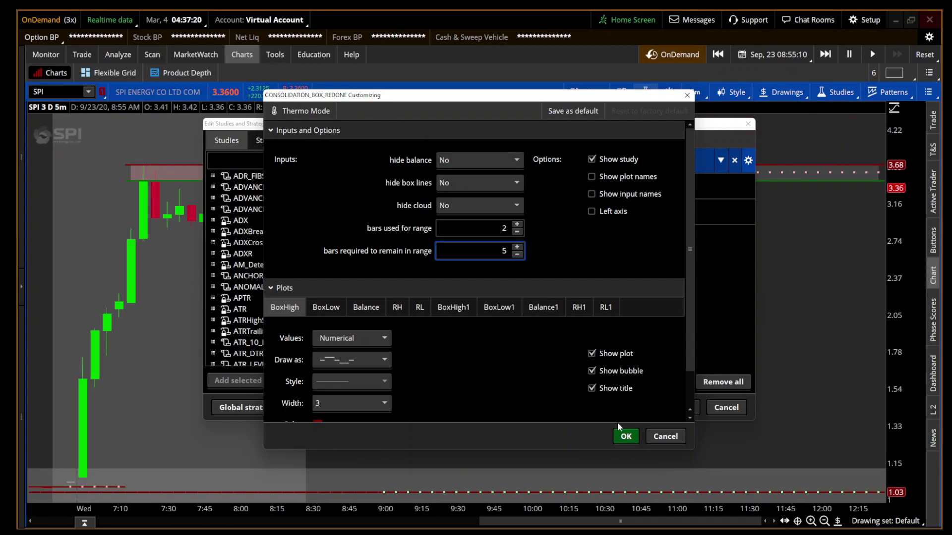
click(625, 436)
click(643, 405)
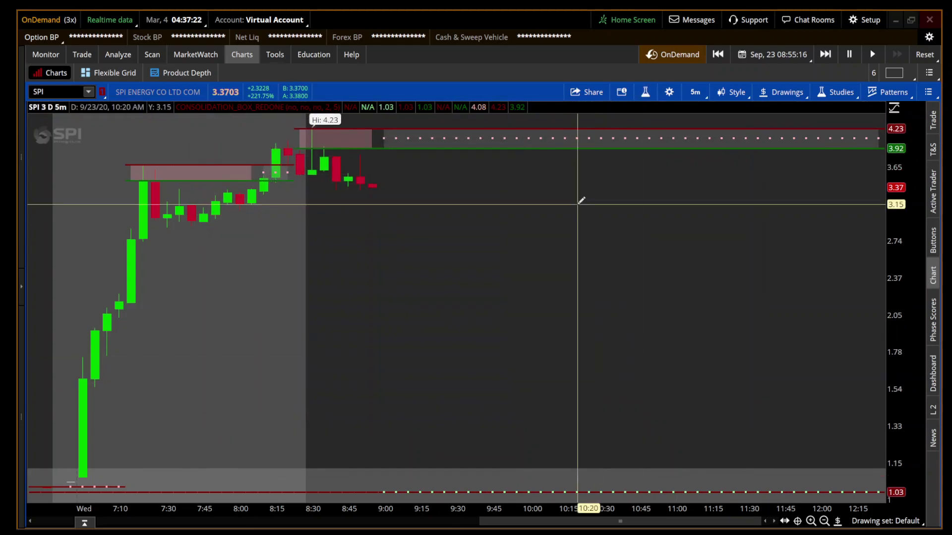
Step: Lower the bars required to remain in range to 4
click(644, 98)
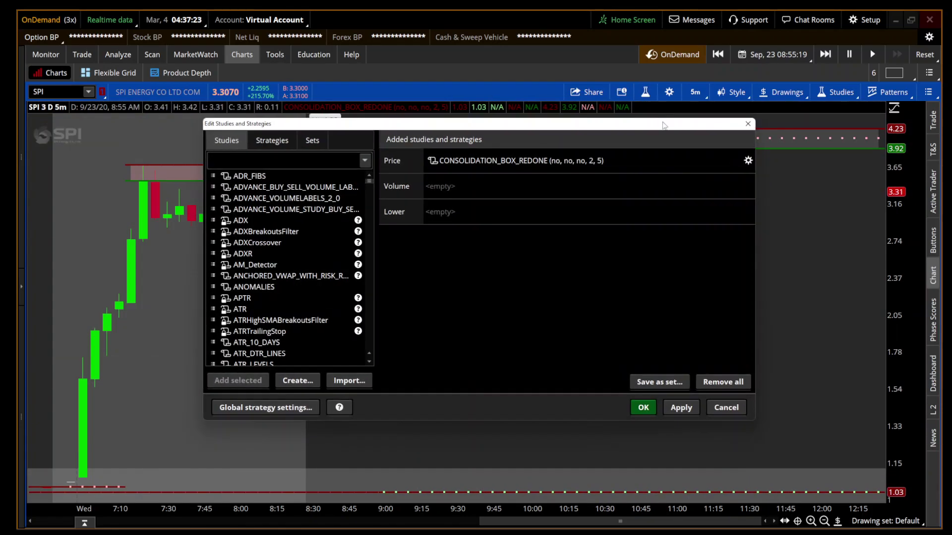
click(748, 161)
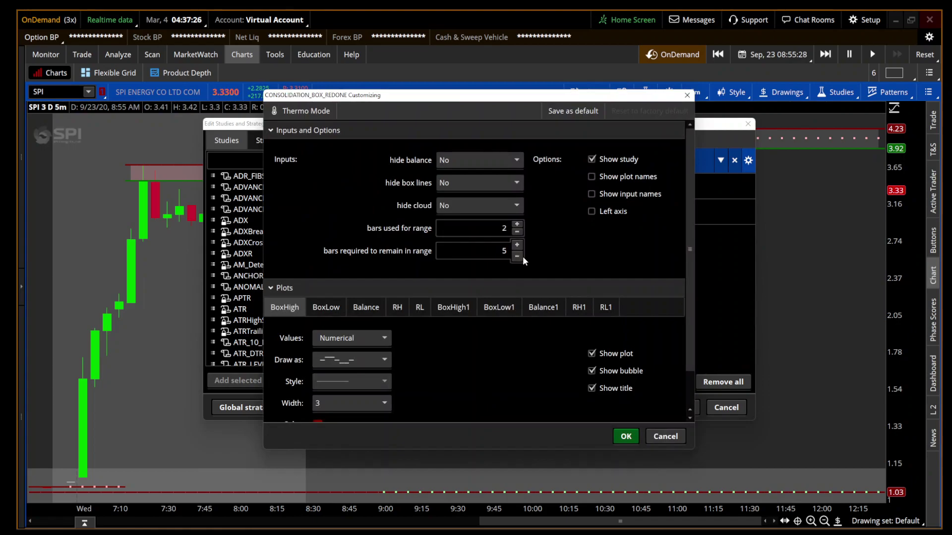
click(520, 257)
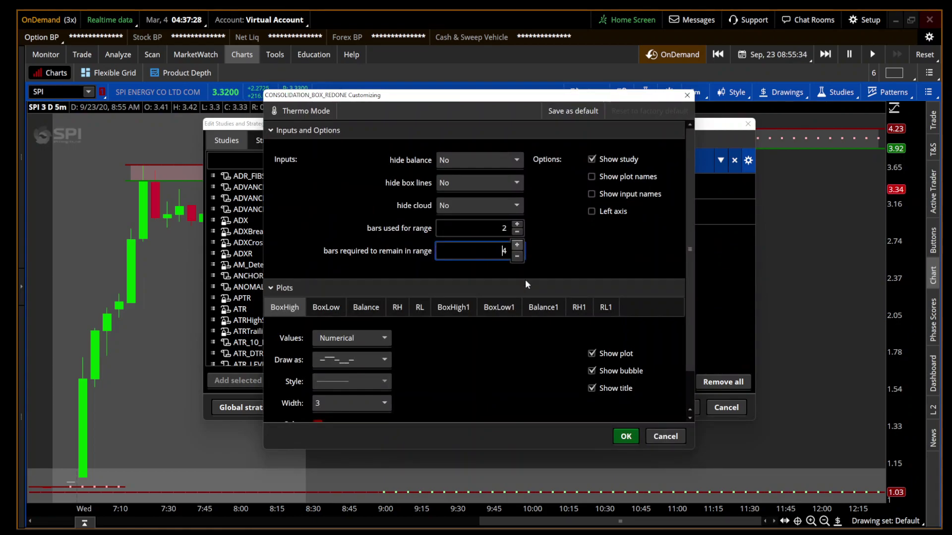
click(625, 436)
click(644, 410)
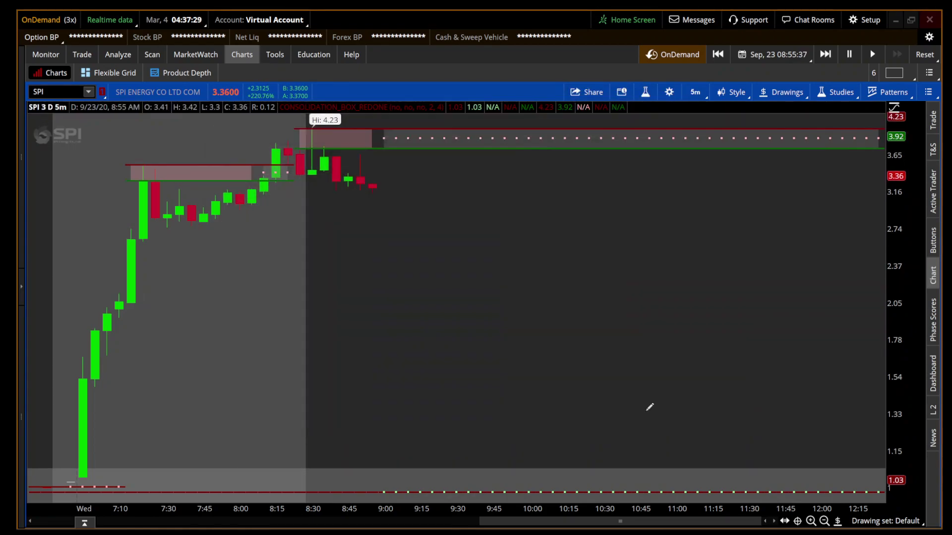
Step: Lower the bars required to remain in range to 3
click(645, 93)
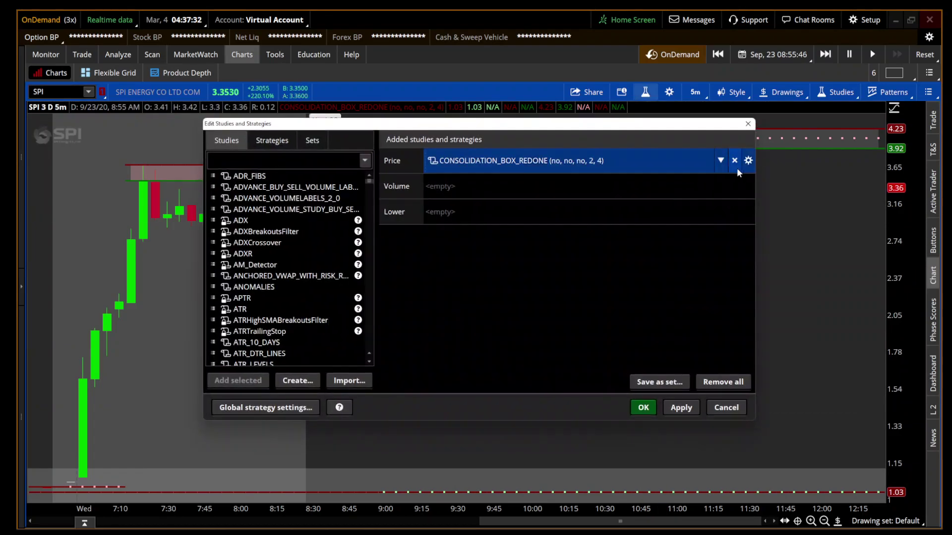
click(748, 161)
click(517, 254)
click(626, 433)
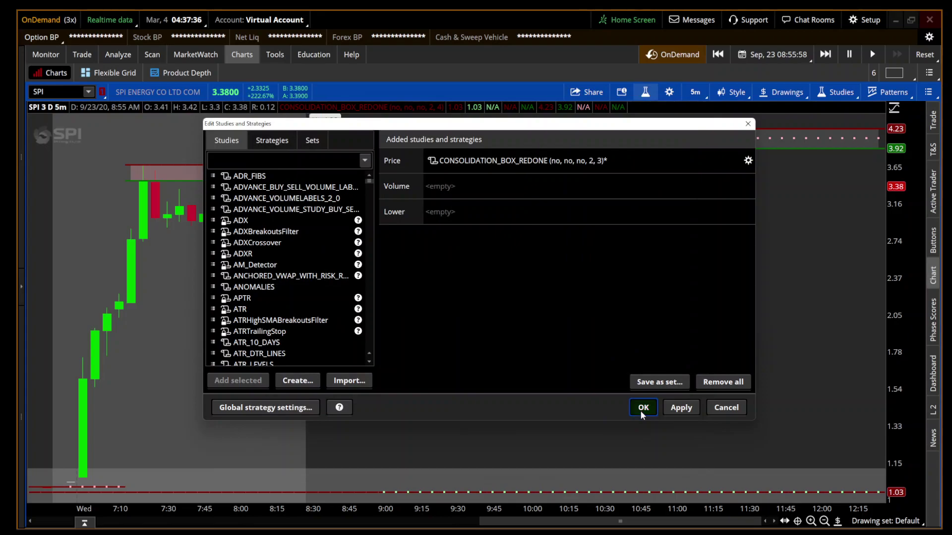
click(641, 409)
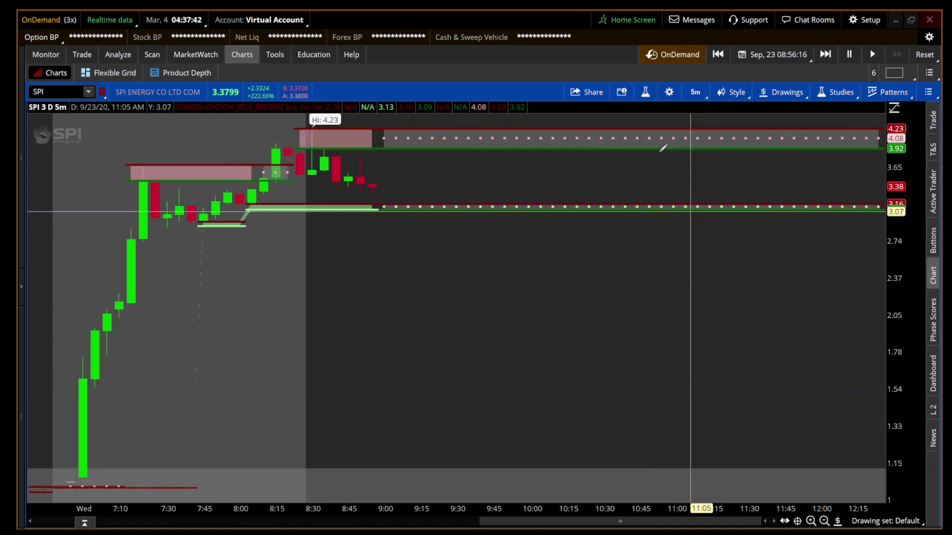
click(645, 92)
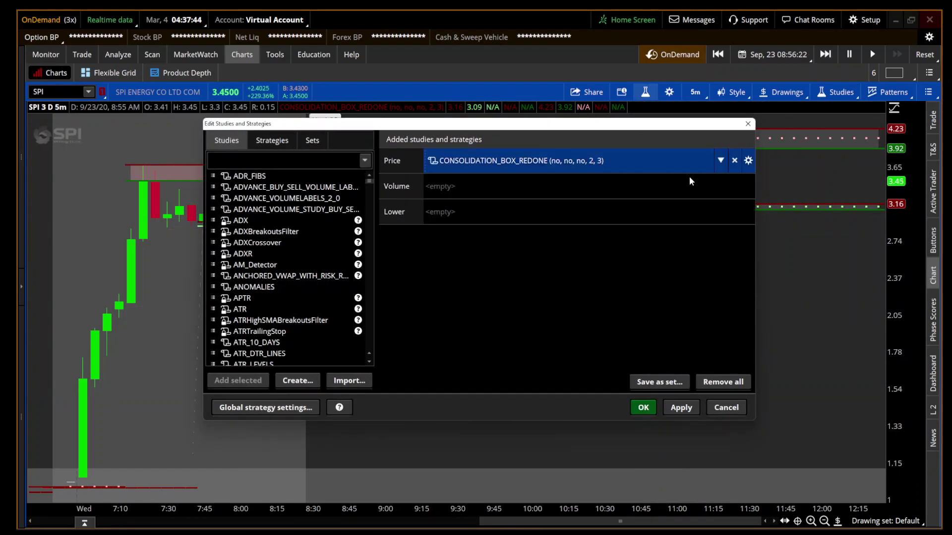
click(747, 124)
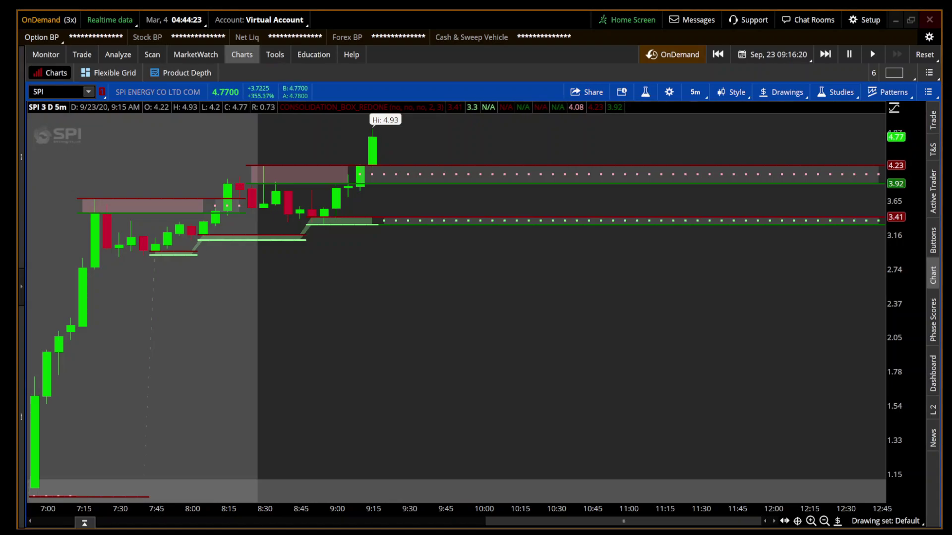
Step: Switch to 3-day 15-minute bars, review the CONSOLIDATION_BOX_REDONE study, and zoom to Tuesday–Wednesday
click(696, 94)
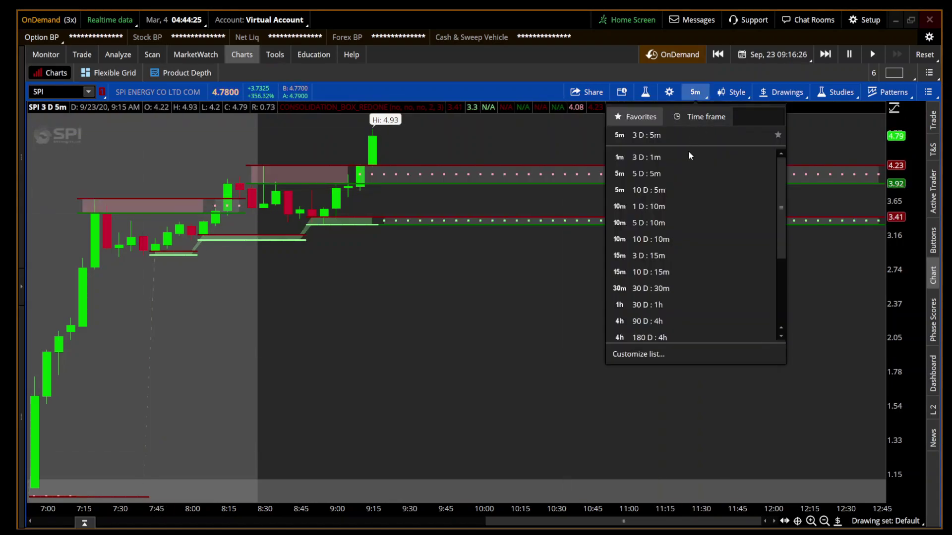
click(680, 255)
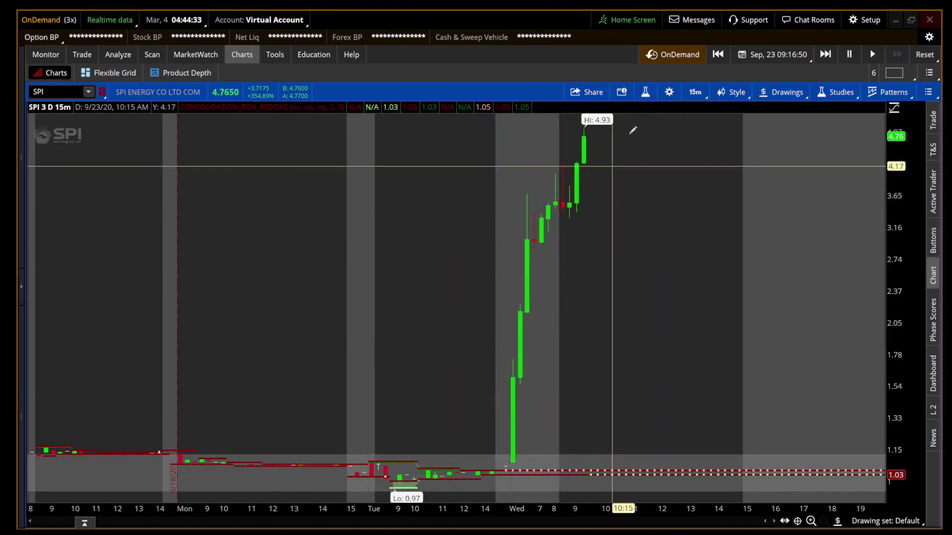
click(654, 92)
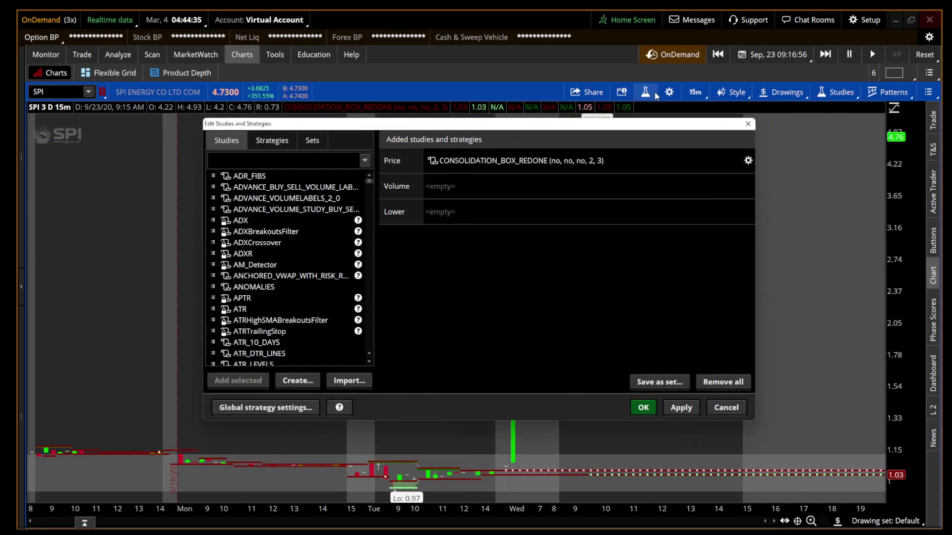
key(Escape)
drag(425, 314, 801, 329)
Step: Return to 3-day 5-minute bars and zoom in on Wednesday's run-up
click(685, 96)
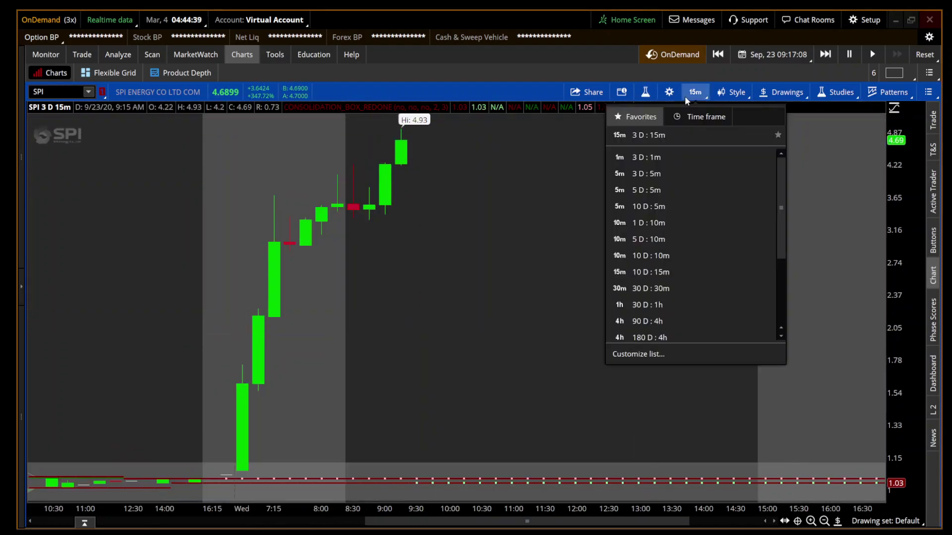
click(694, 173)
drag(510, 212, 867, 251)
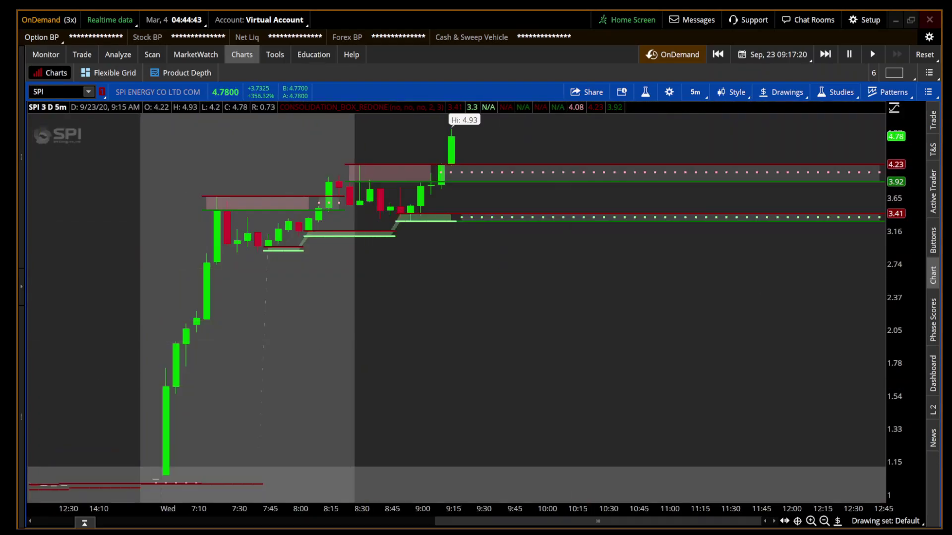